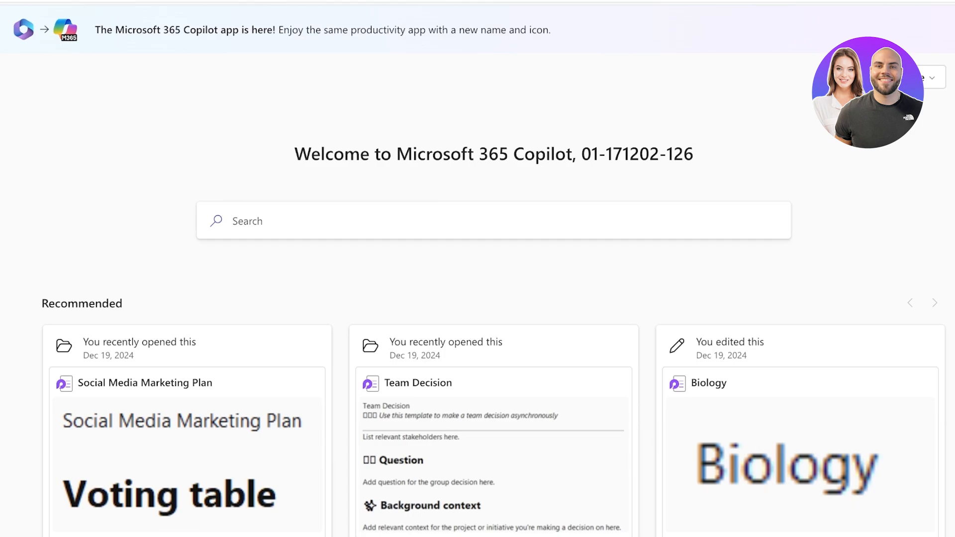
click(7, 22)
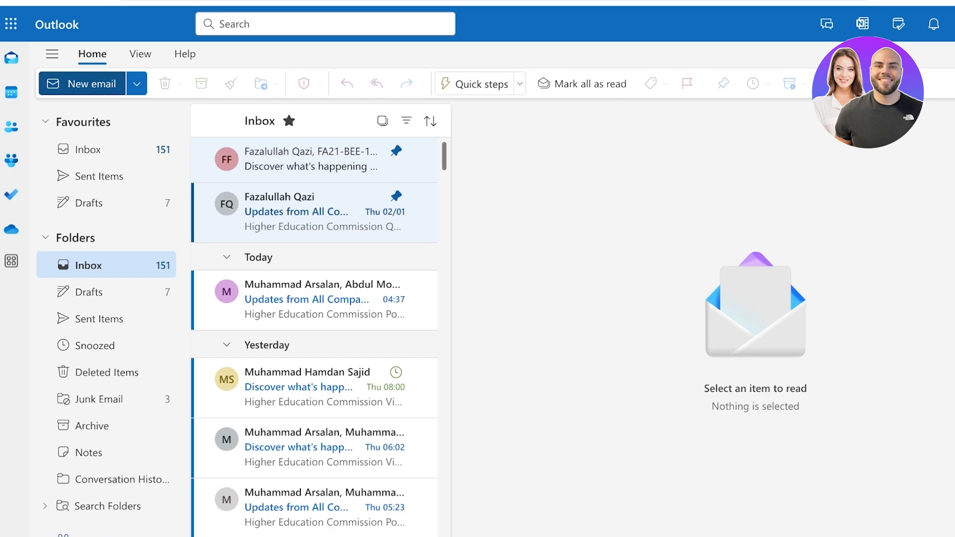
Start a new blank email and show the Insert add-in apps list, including My Templates
click(82, 83)
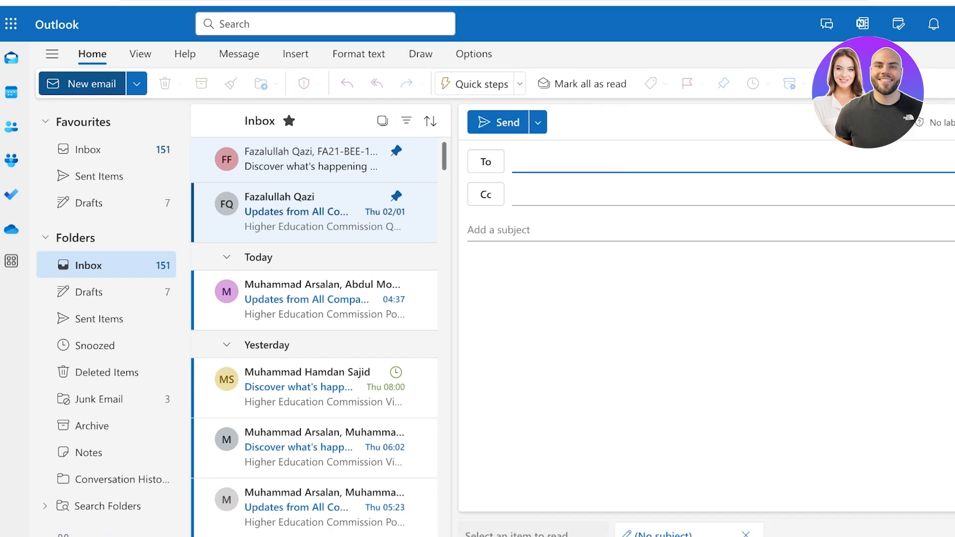
click(140, 54)
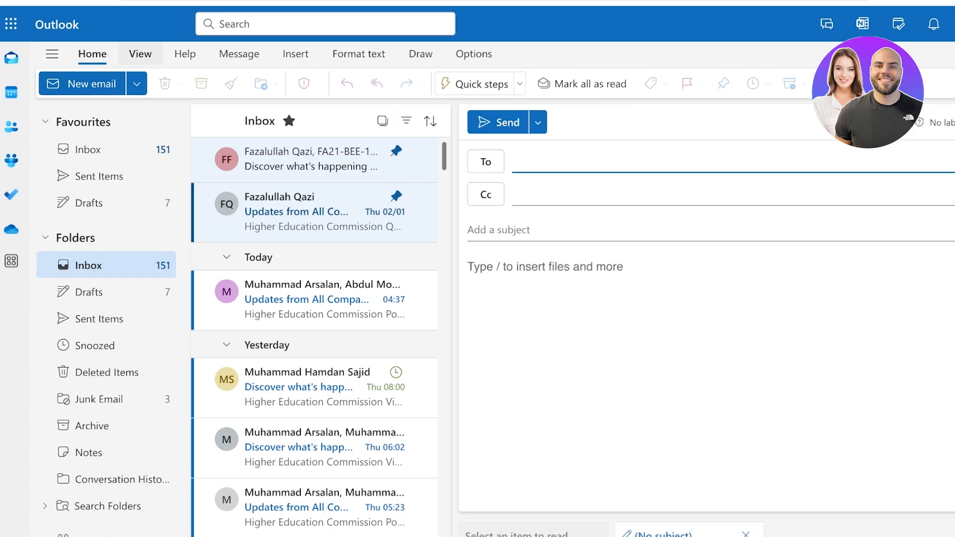
click(185, 54)
click(296, 53)
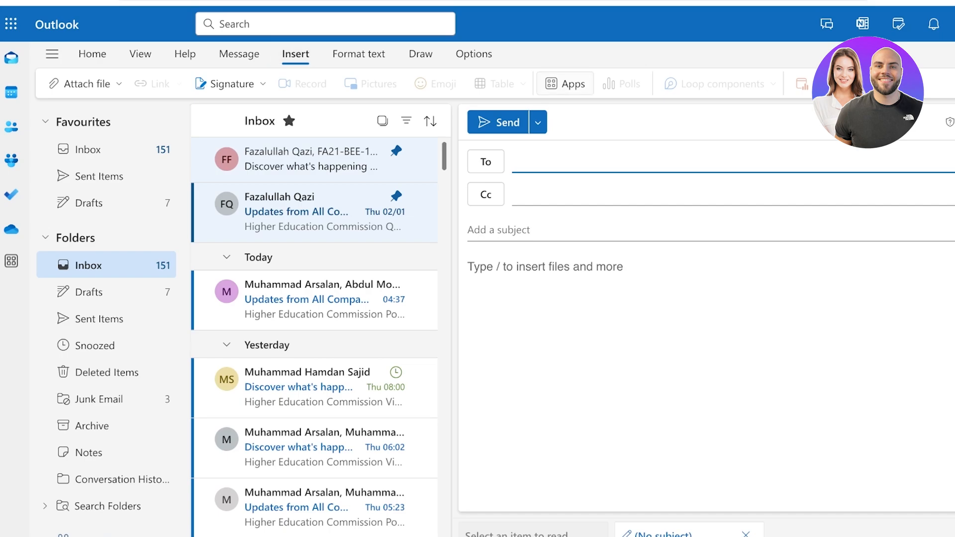
click(565, 84)
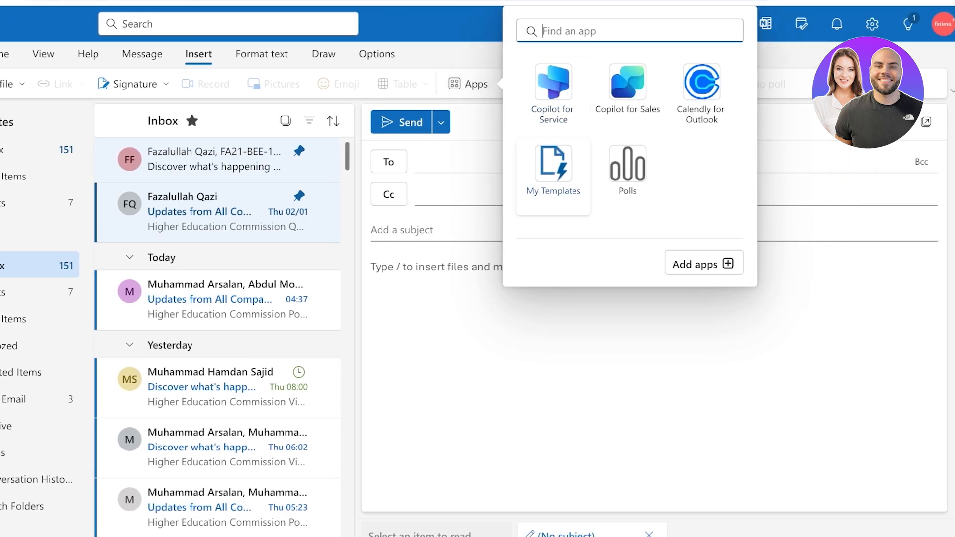
Open My Templates and insert the 'I'll reply later' and 'I'm running late' samples
click(553, 169)
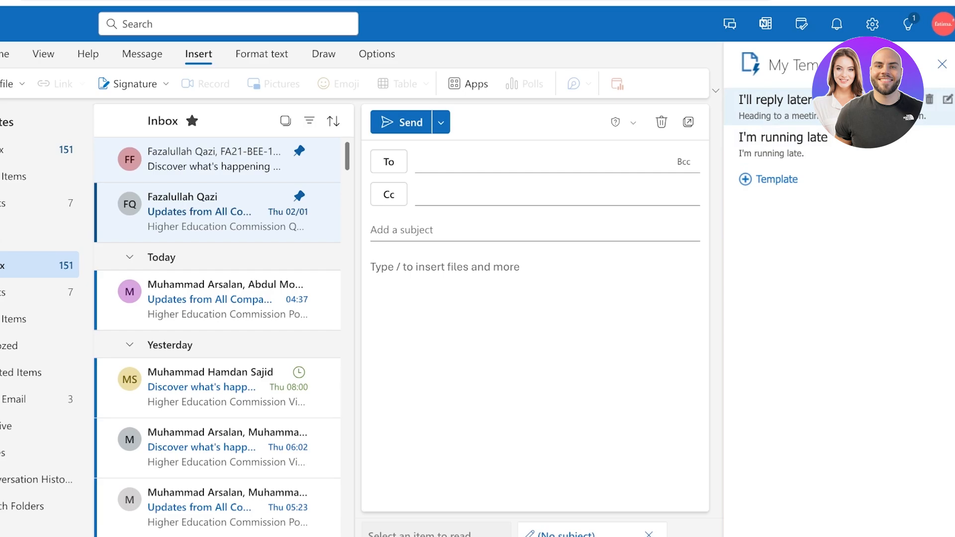
click(775, 107)
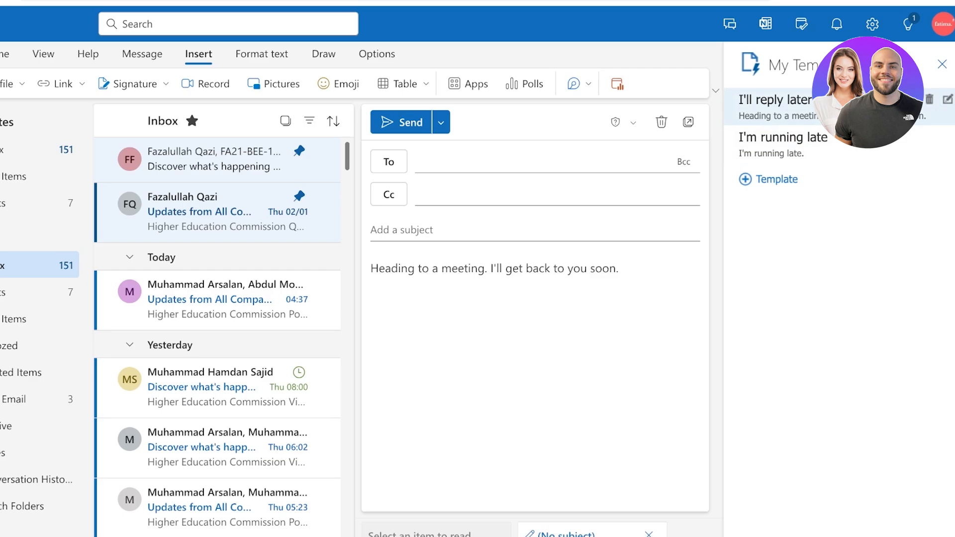
click(778, 145)
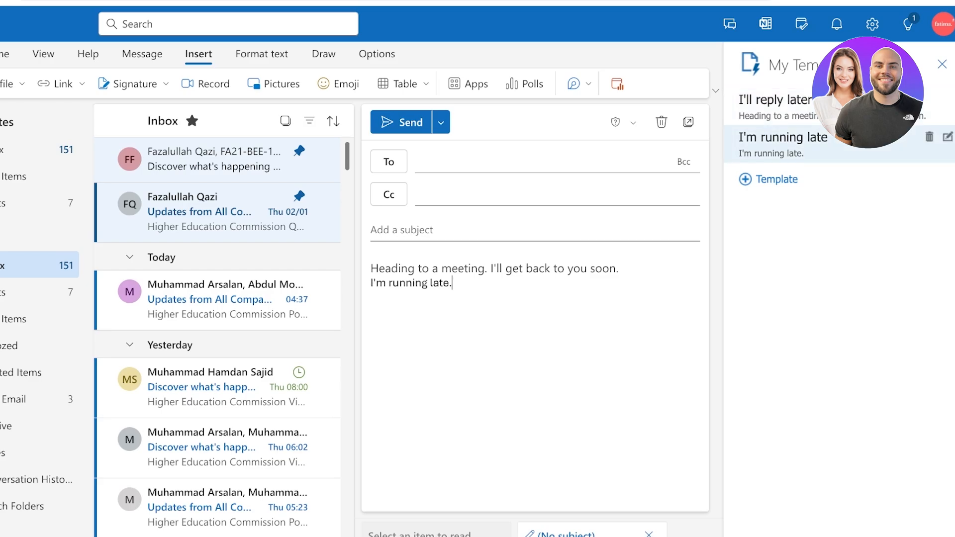
Clear the email body, delete both sample templates and begin a new template
key(ctrl+a)
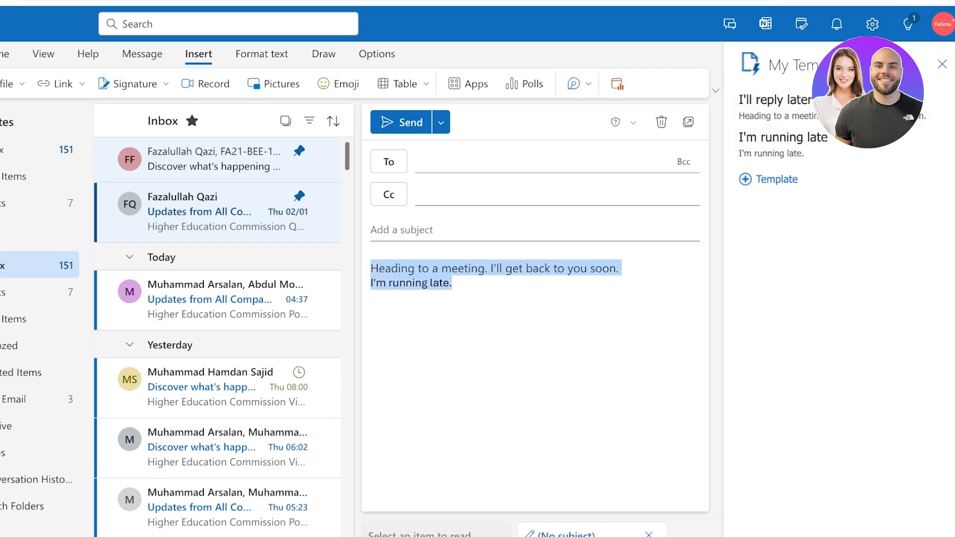
key(BackSpace)
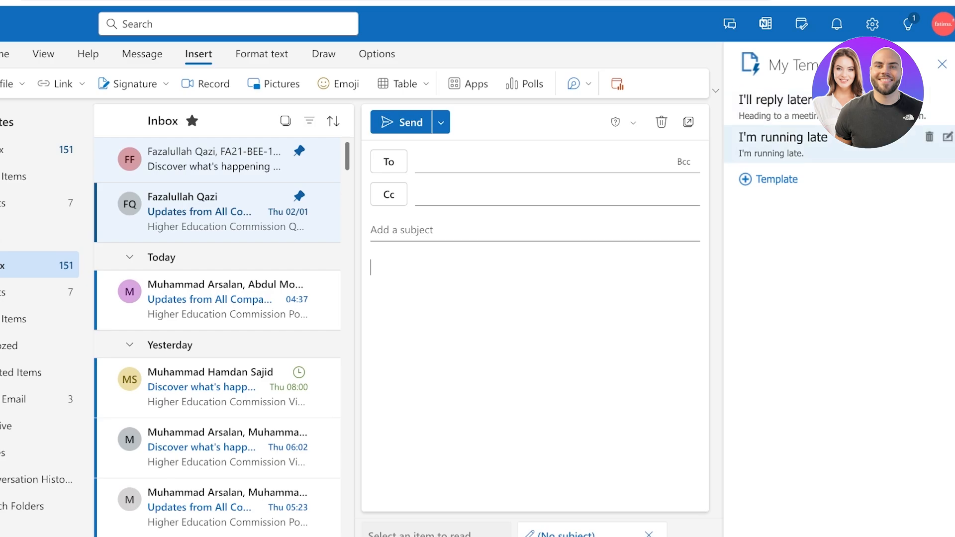
click(929, 137)
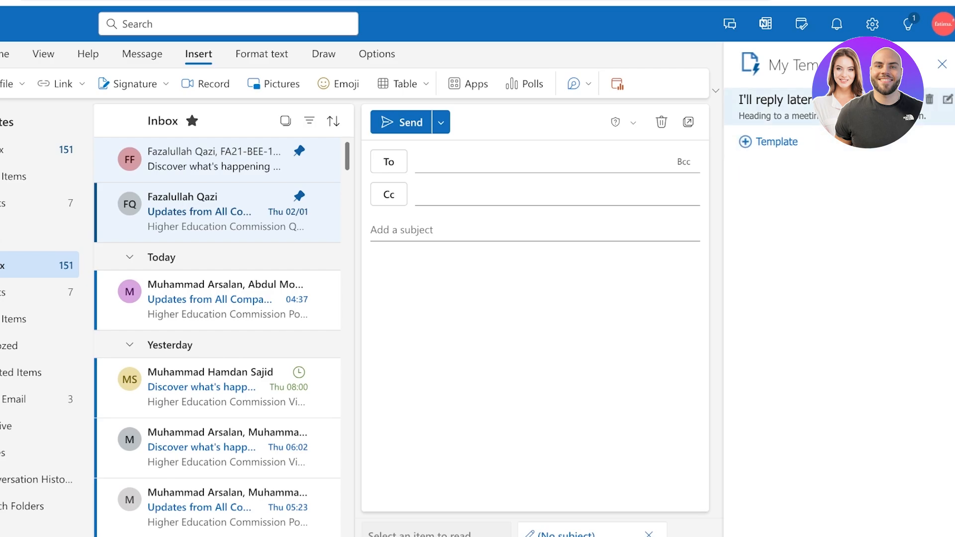
click(929, 99)
click(769, 104)
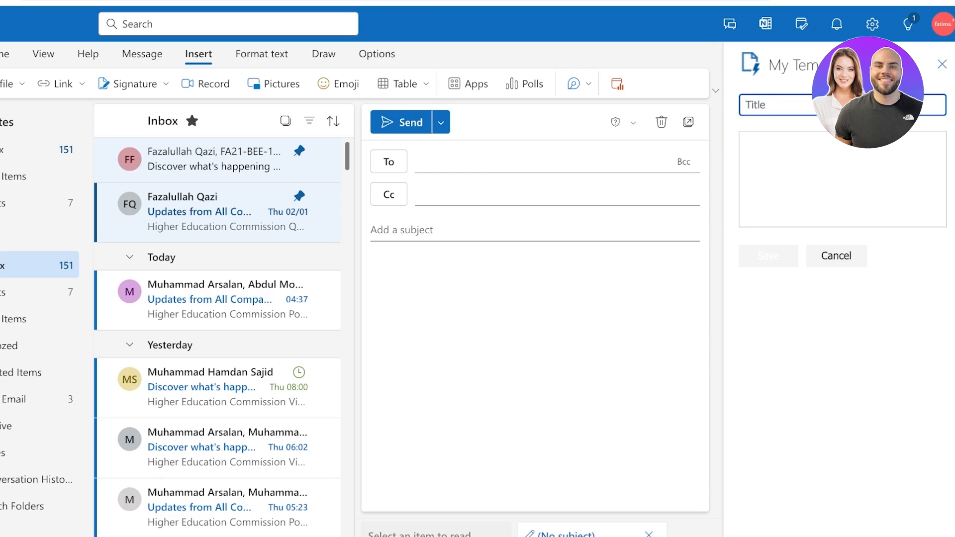
Write a template 'Ill get back to you' saying you're busy in another meeting
text(Ill get back to y)
click(746, 140)
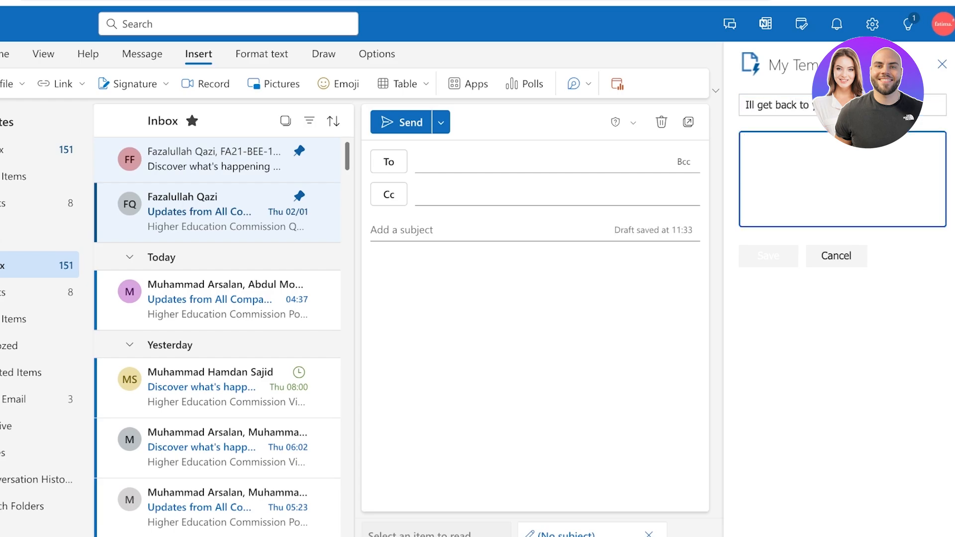
text(Hi)
key(BackSpace)
key(BackSpace)
text(Hey, unforchunately )
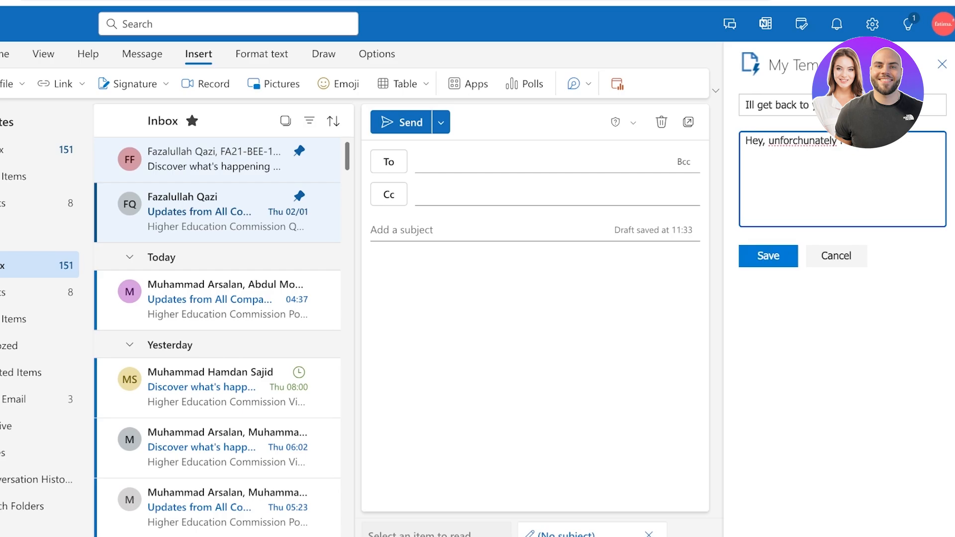
text( occupied with another meeting an)
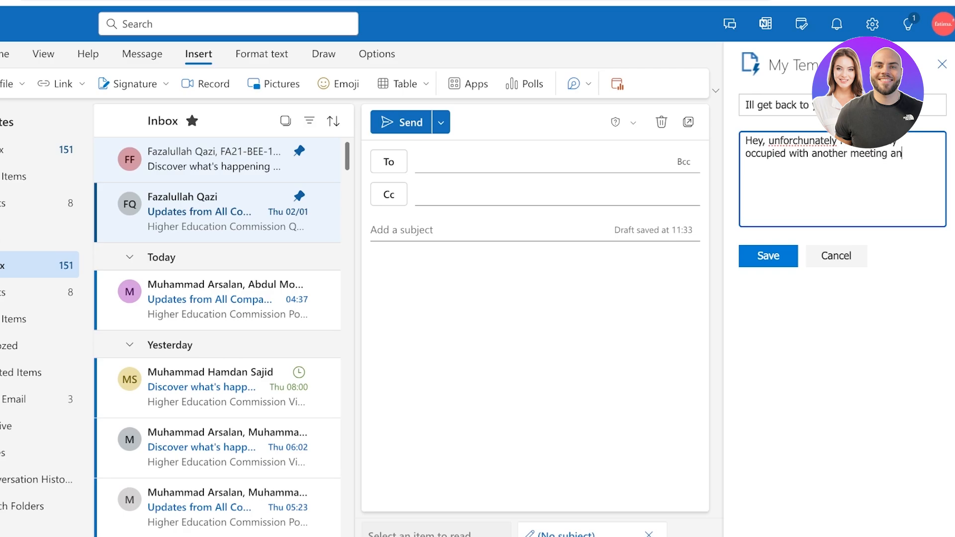
text(d I will get back to you as s)
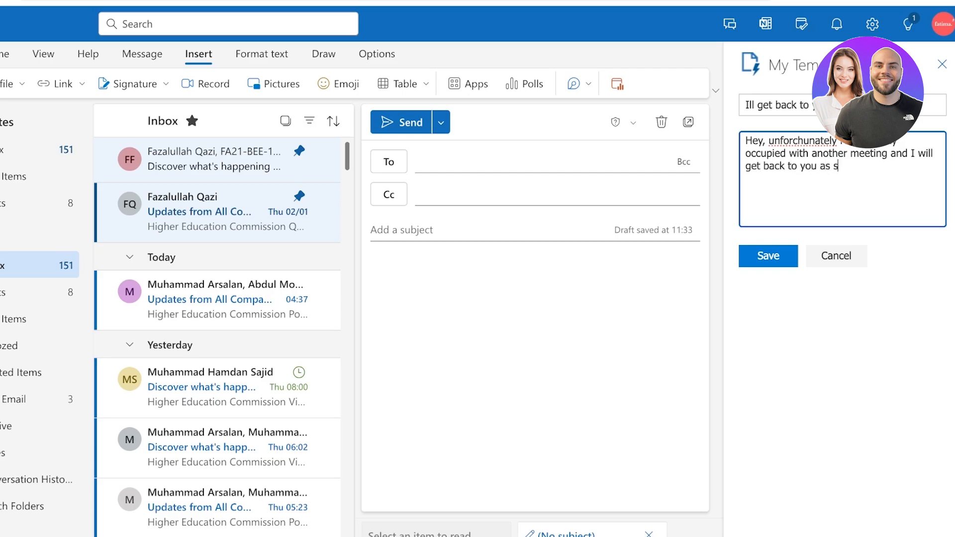
text(oon as possible.)
key(Return)
Fix 'unforchunately' to 'unfortunately', save the template and insert it into the email
double_click(803, 141)
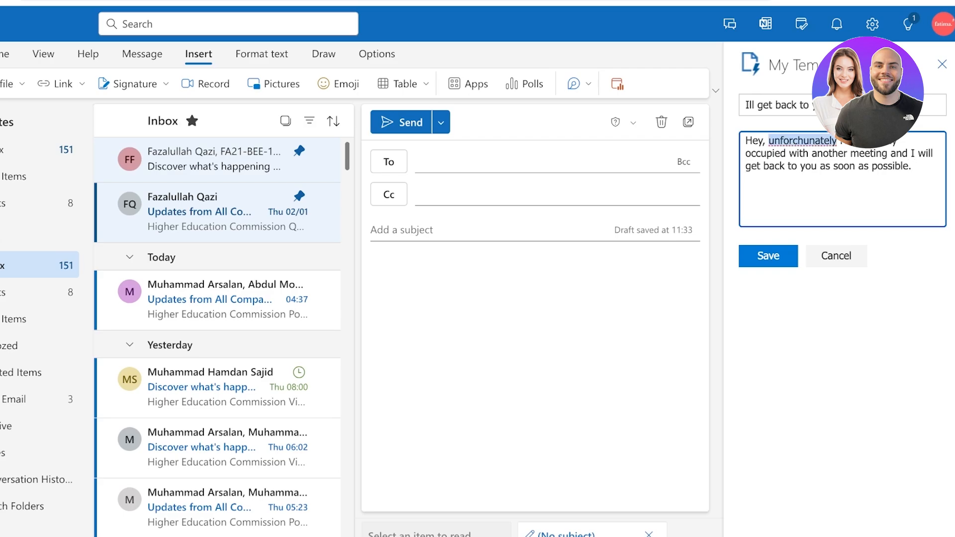
text(unfortunately)
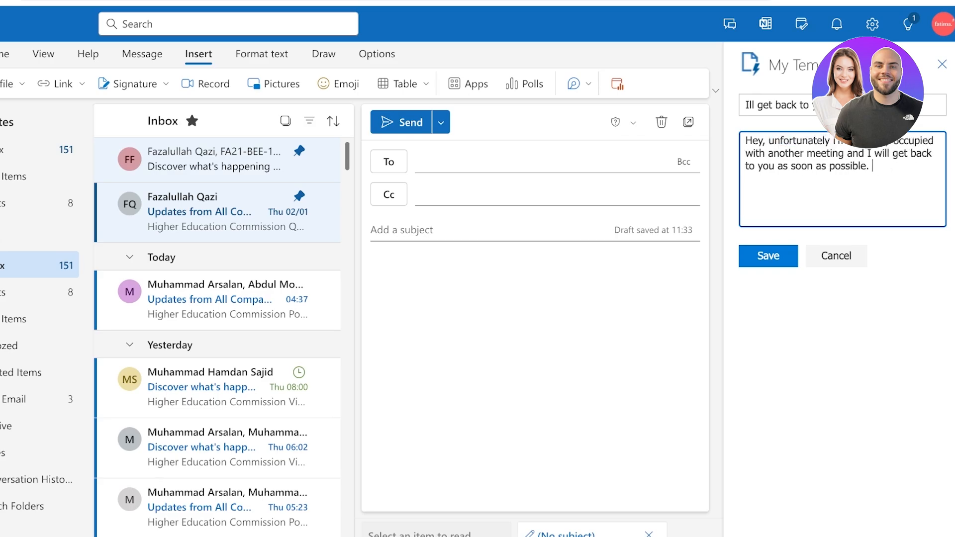
click(768, 255)
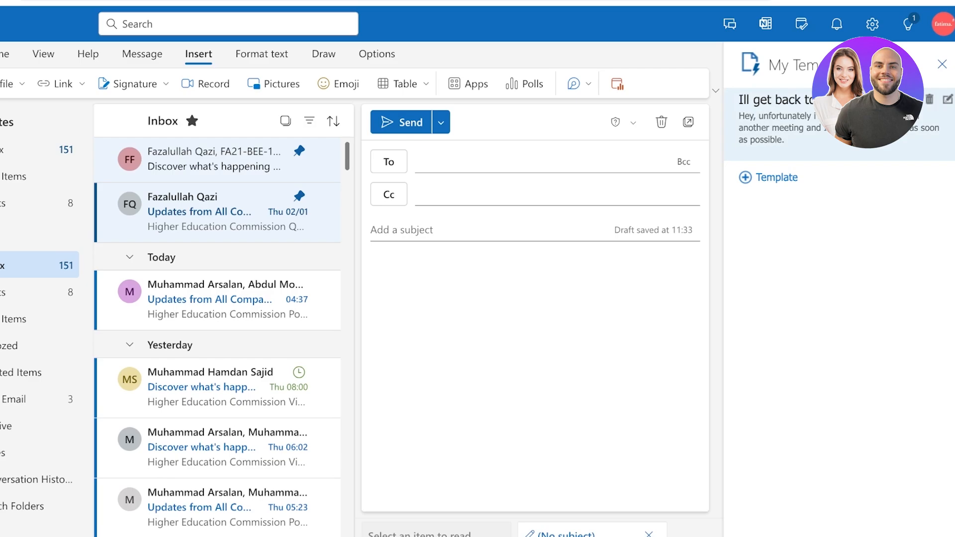
click(855, 122)
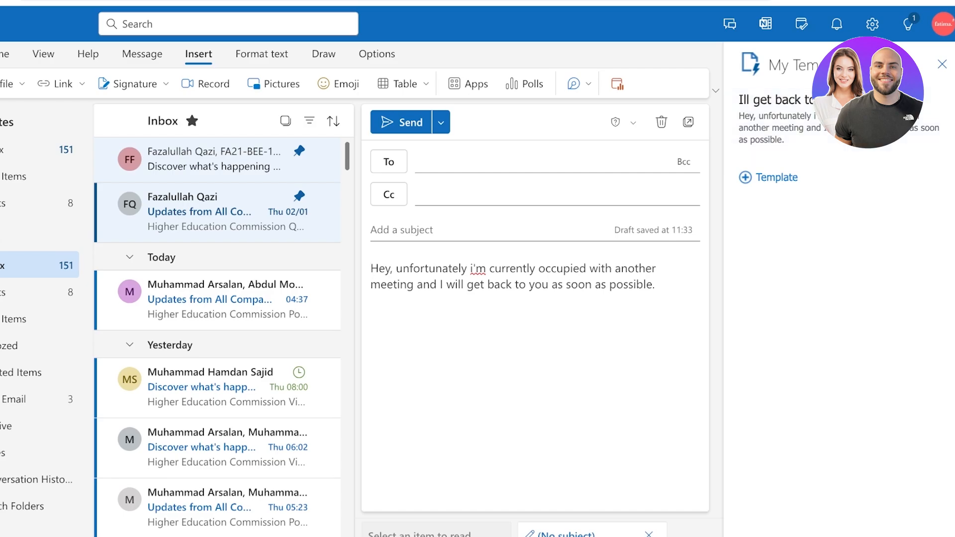
key(ctrl+a)
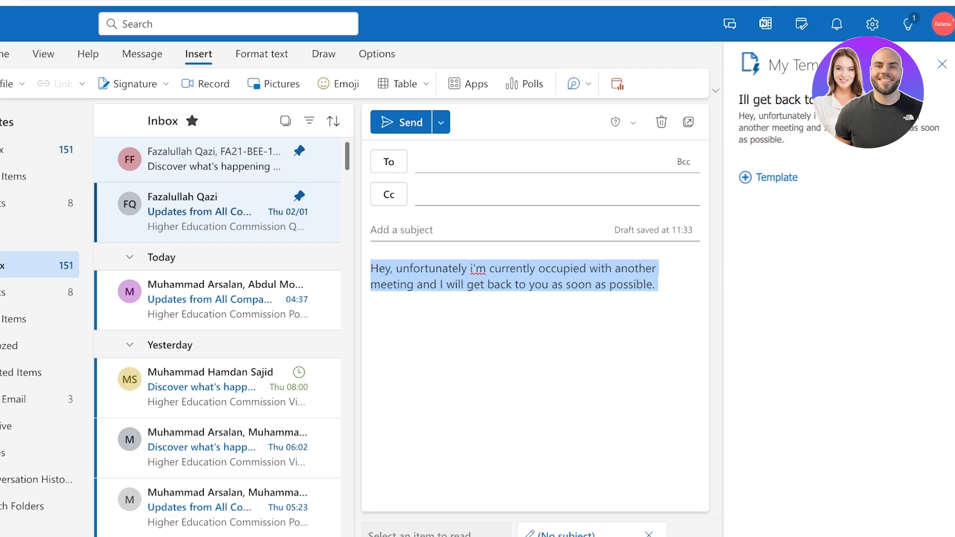
click(643, 284)
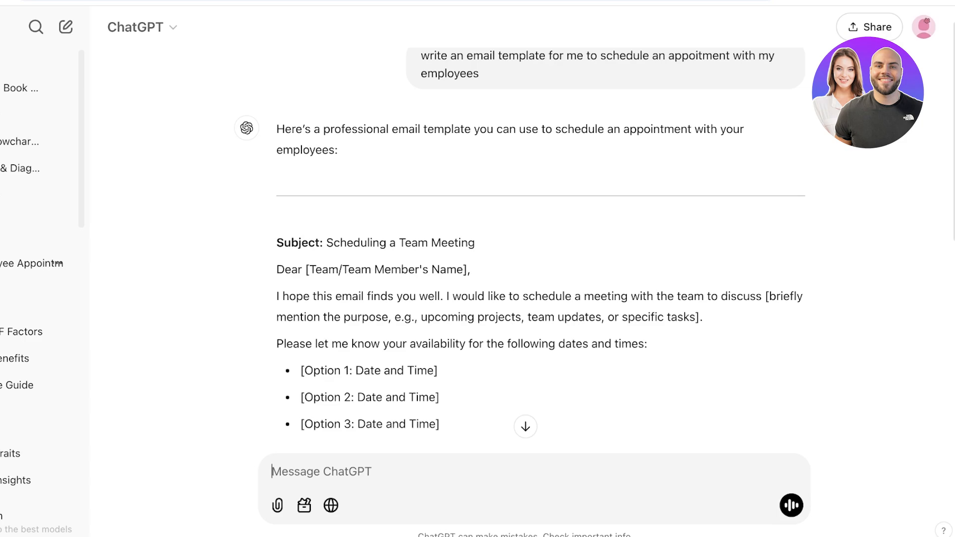
Copy the meeting email from ChatGPT and delete the old template text in Outlook
scroll(540, 249, down, 4)
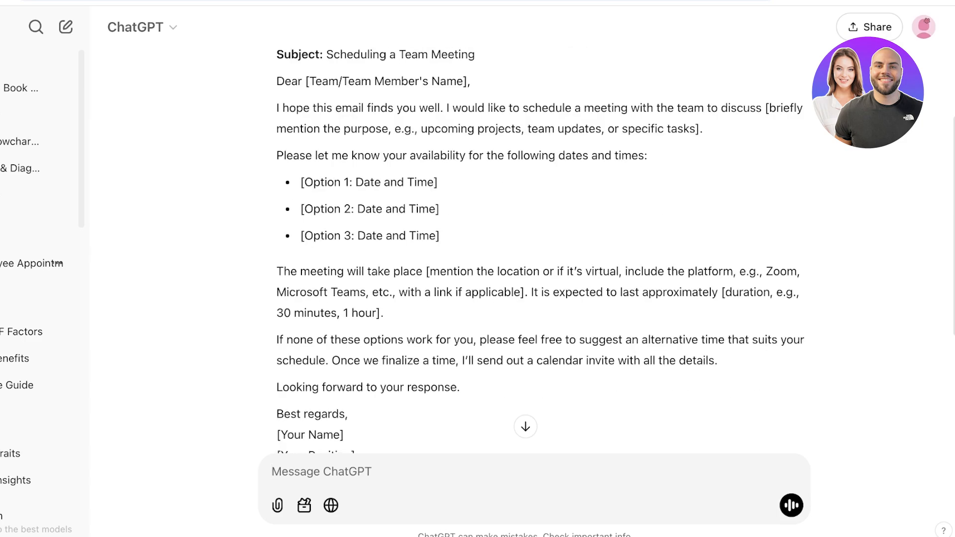
drag(277, 81, 419, 248)
key(ctrl+c)
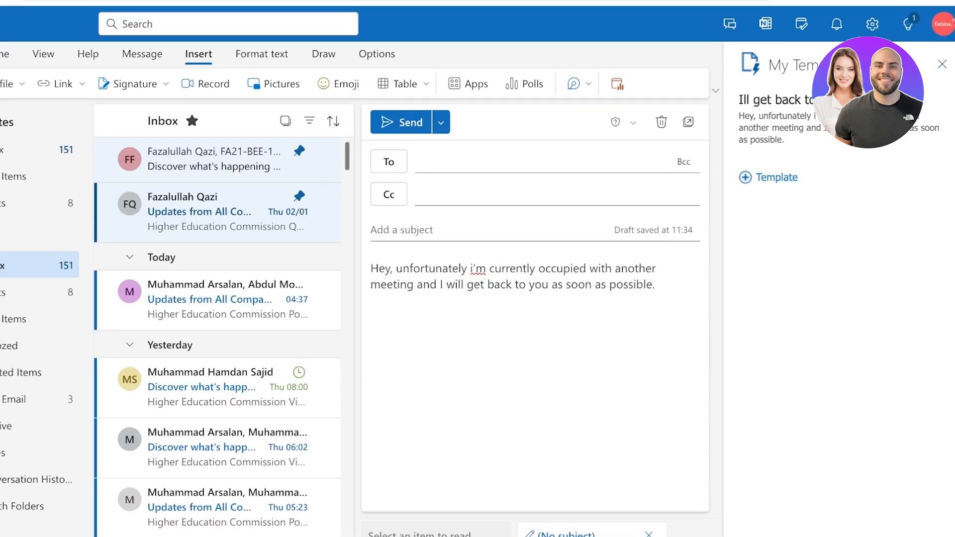
drag(658, 284, 371, 268)
key(Delete)
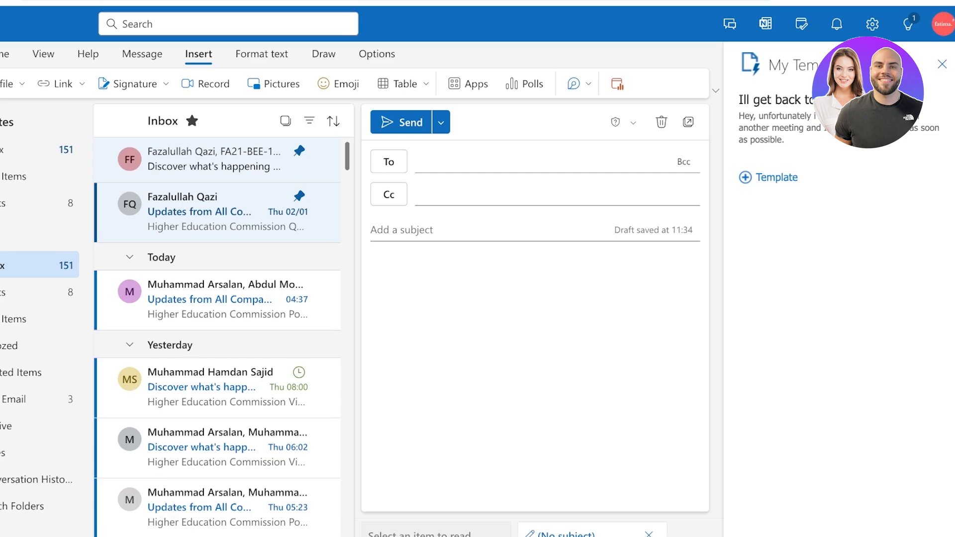
Paste the ChatGPT meeting request and sign it with the sender's name
key(ctrl+v)
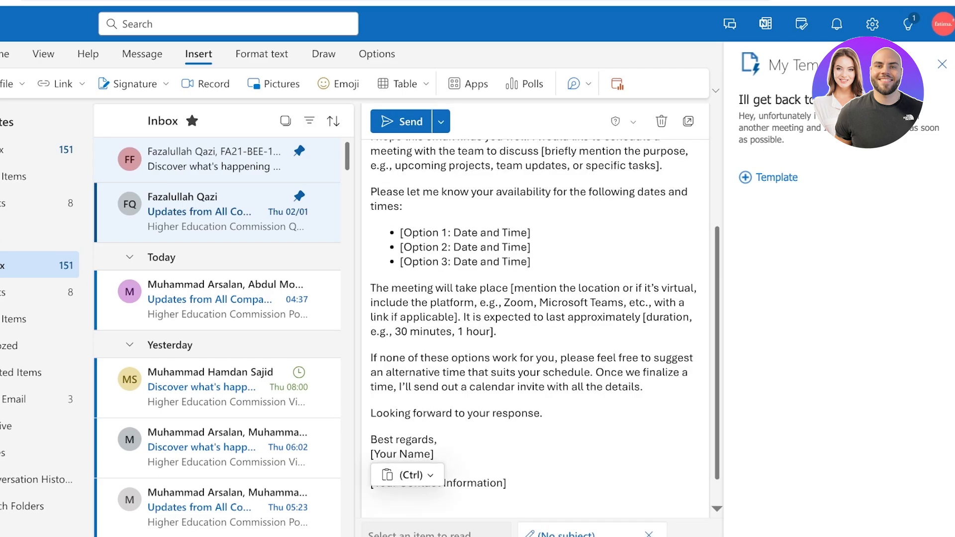
scroll(536, 328, down, 1)
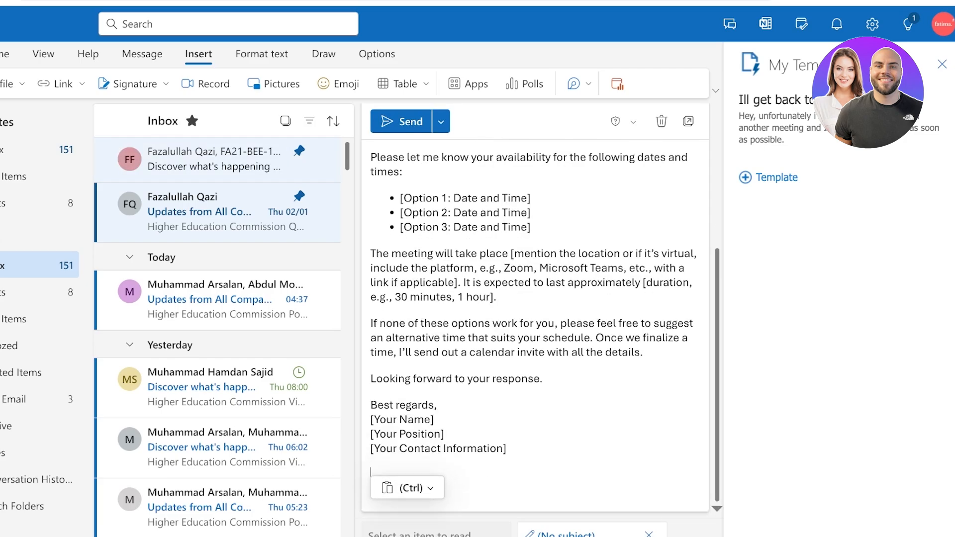
drag(435, 419, 370, 419)
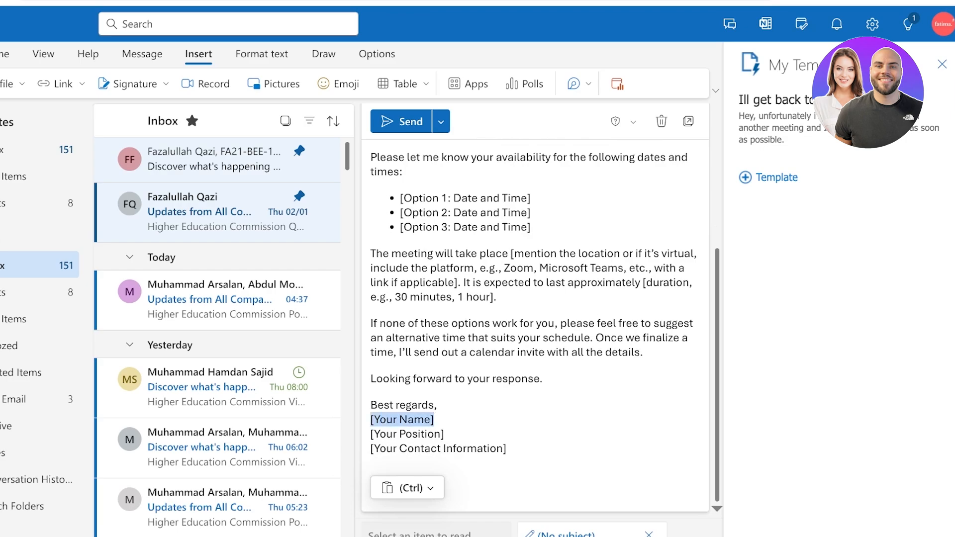
text(F)
key(BackSpace)
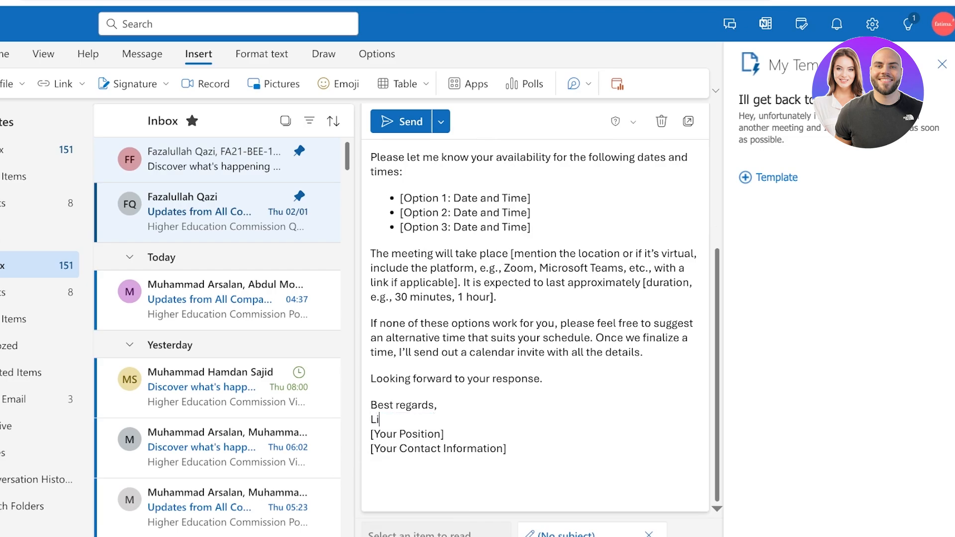
Replace the position and contact placeholders with Marketing Director and a phone number
drag(444, 434, 331, 440)
key(BackSpace)
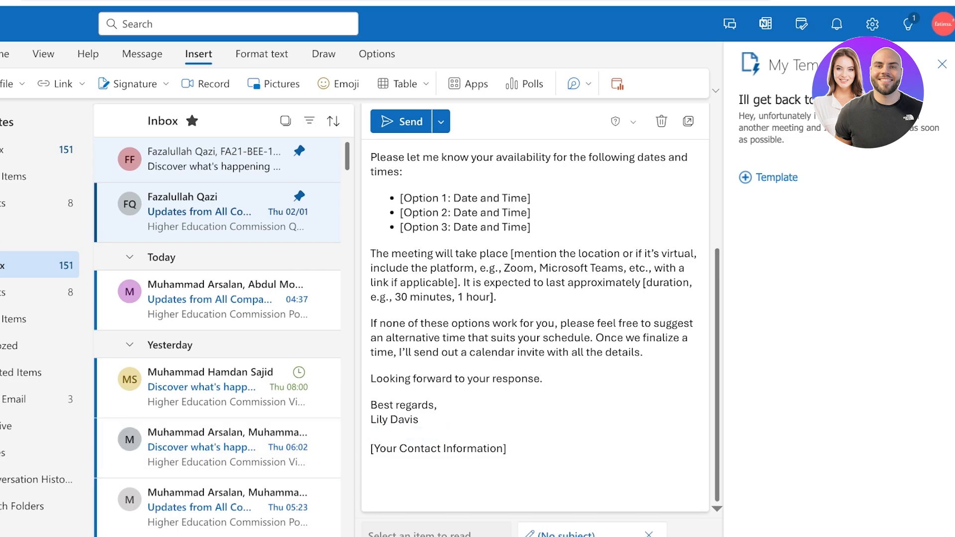
text(Marketing Director)
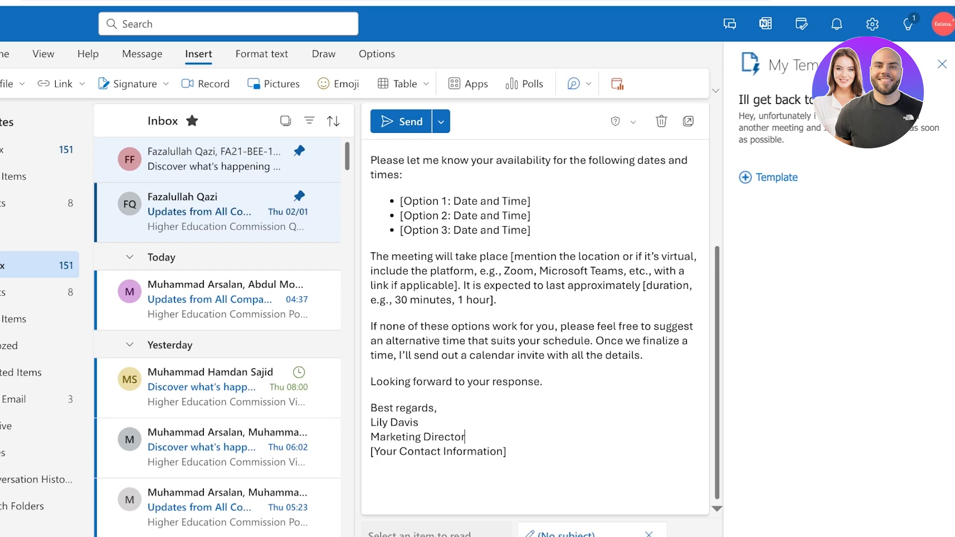
drag(466, 437, 369, 438)
drag(507, 451, 379, 451)
key(BackSpace)
key(BackSpace)
key(BackSpace)
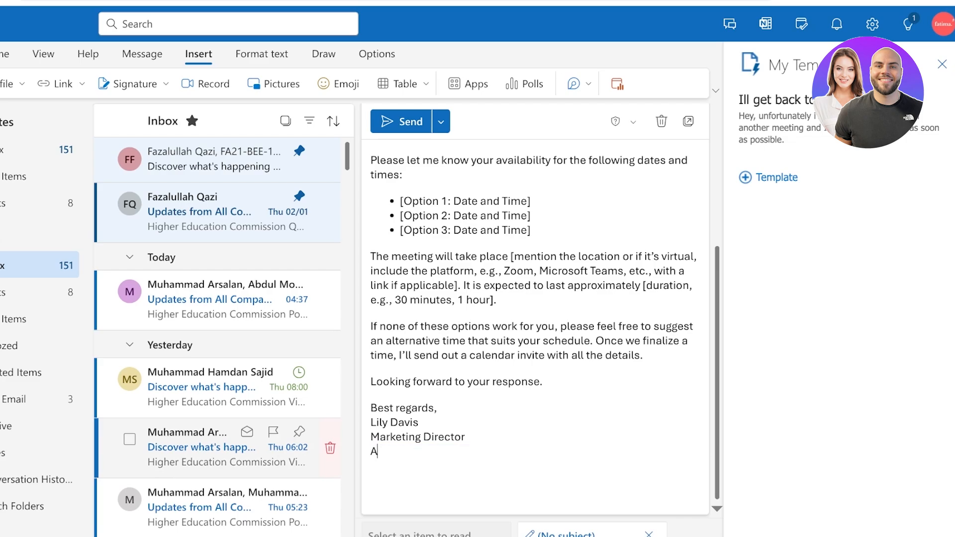
text(55-555)
scroll(541, 328, up, 4)
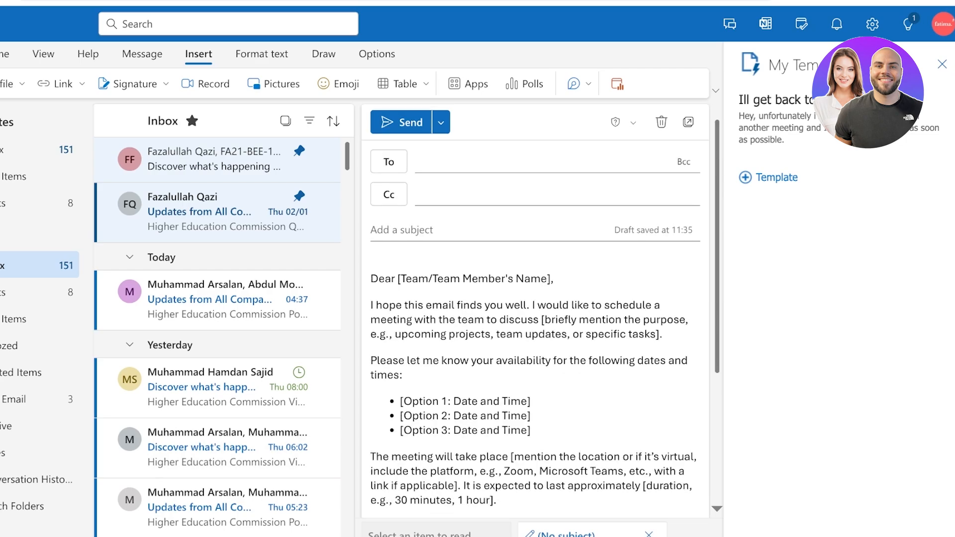
Trim 'Team/' and the possessive 's from the greeting's name placeholder
click(402, 230)
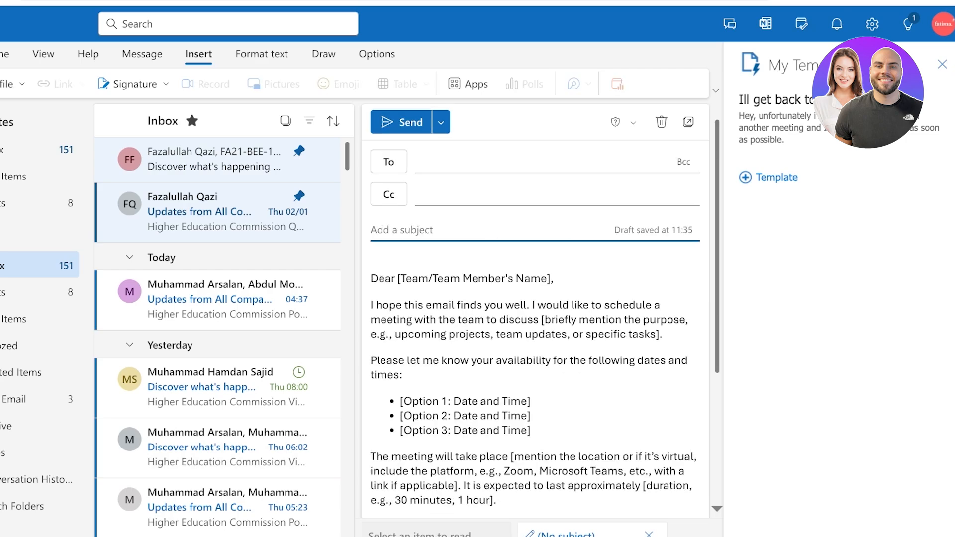
text(s)
key(BackSpace)
text(s)
key(BackSpace)
drag(547, 279, 401, 279)
click(371, 305)
key(BackSpace)
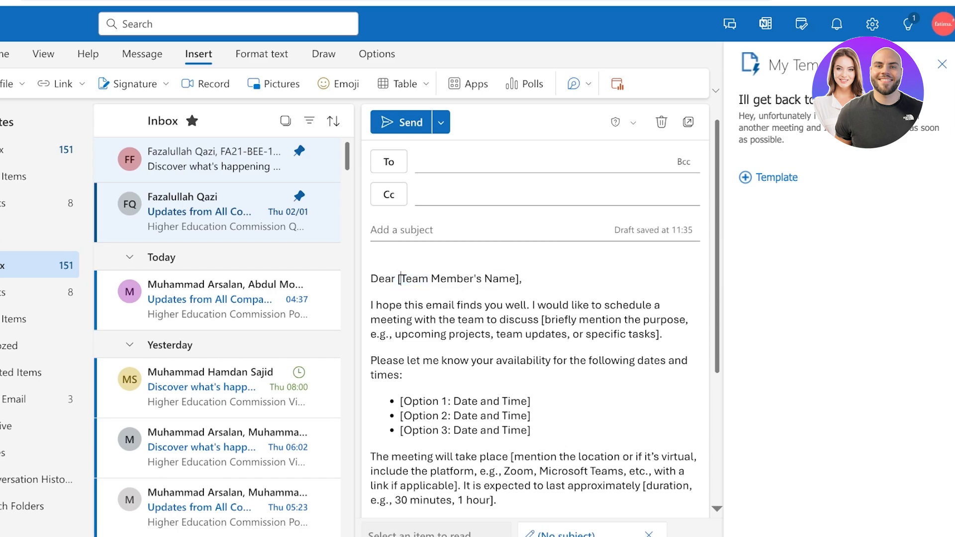
key(BackSpace)
key(BackSpace)
drag(515, 279, 414, 279)
click(501, 280)
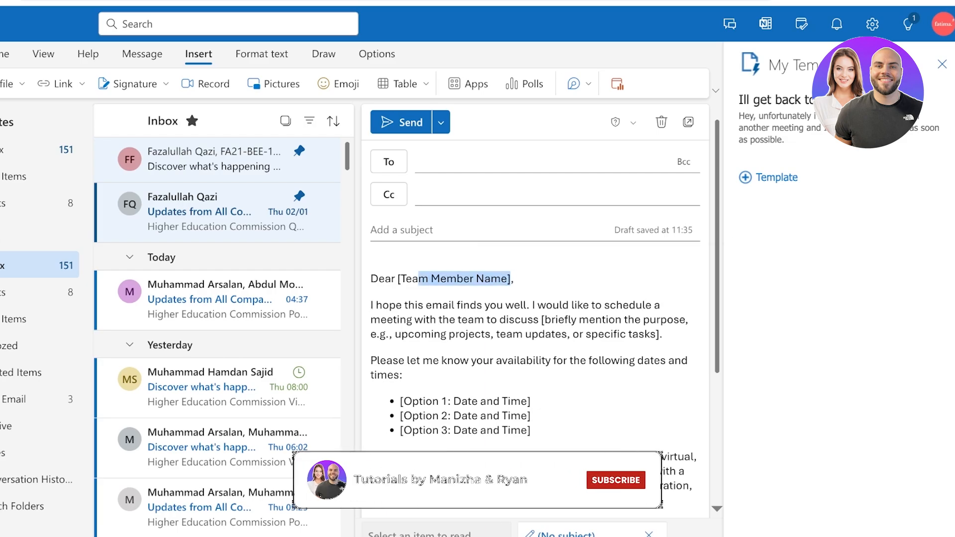
click(509, 279)
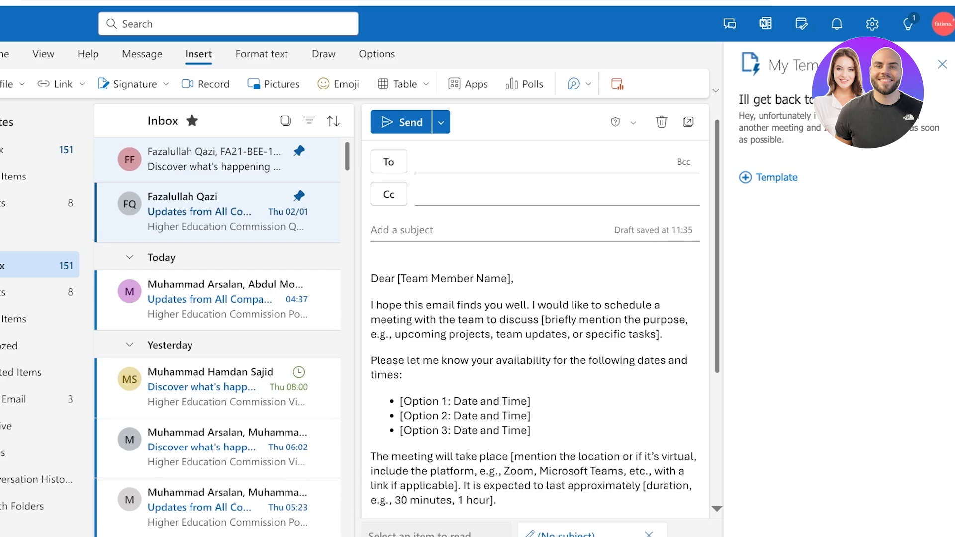
Replace the meeting purpose placeholder with PROJECT
drag(543, 320, 659, 334)
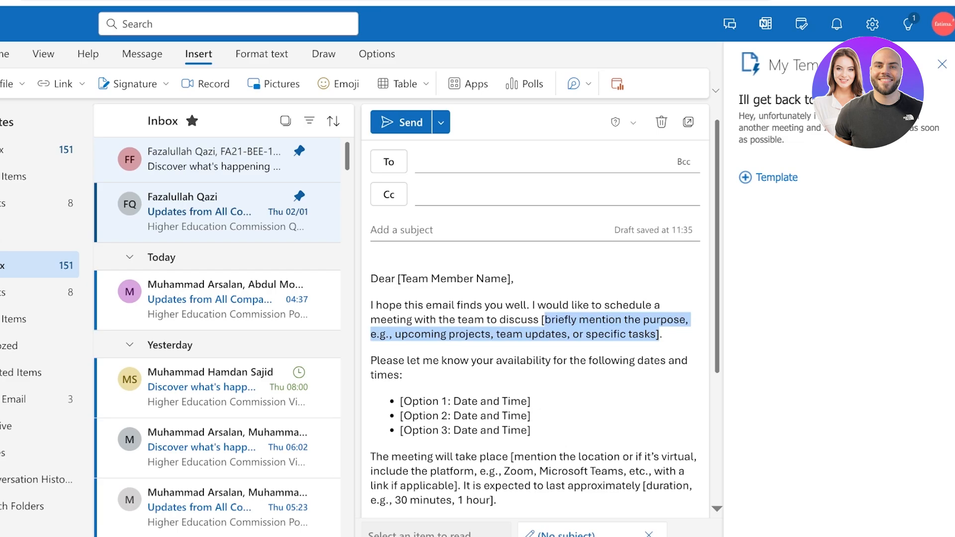
drag(659, 334, 656, 335)
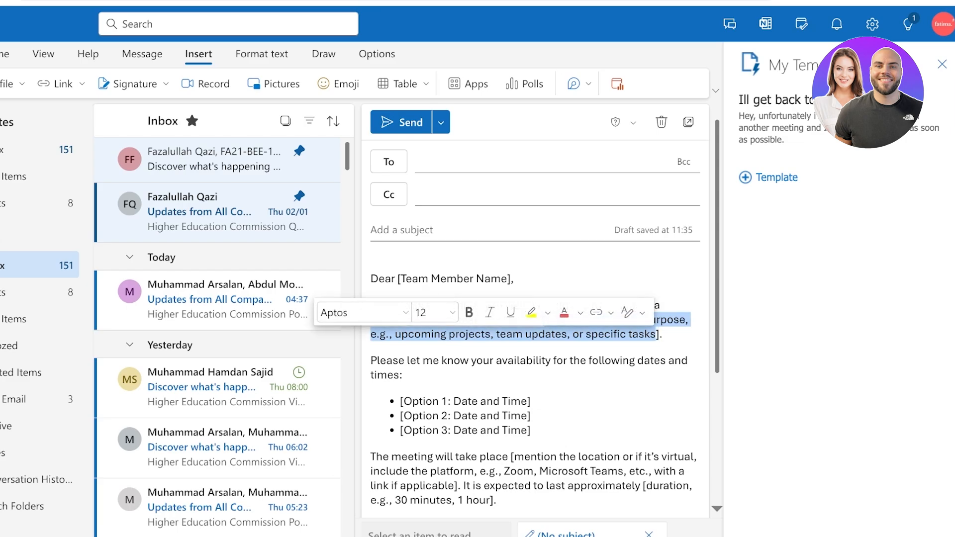
key(BackSpace)
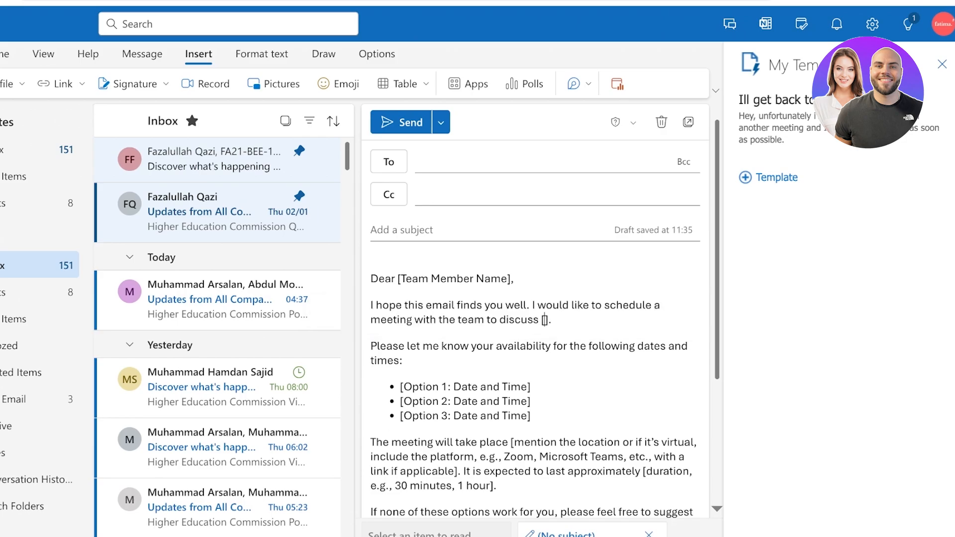
text(PROJECT)
click(371, 347)
Remove 'and times' from the availability line and set the location to 'in my office'
scroll(535, 318, down, 1)
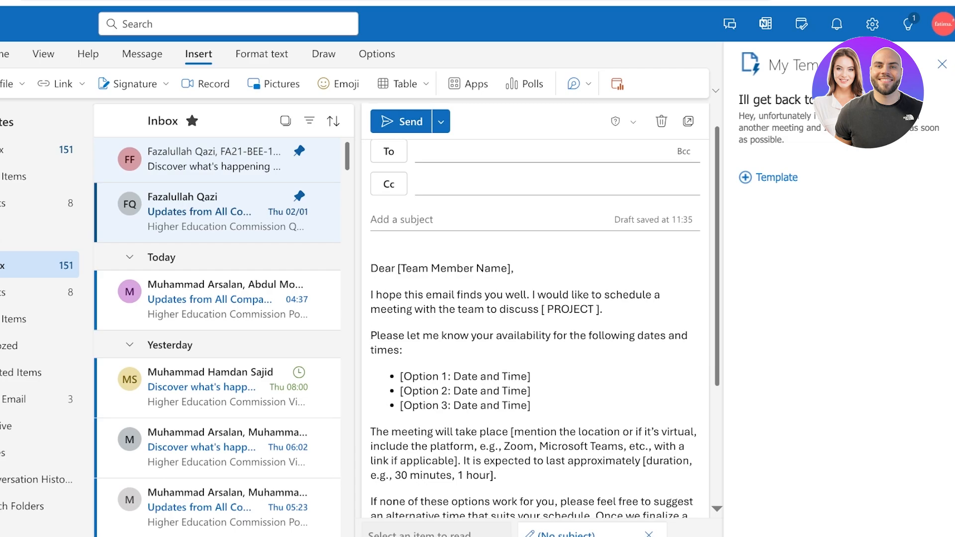
scroll(535, 328, down, 1)
click(402, 343)
key(shift+Left)
key(shift+Left)
key(shift+Left)
key(shift+Left)
key(shift+Left)
key(shift+Left)
key(shift+Left)
key(shift+Left)
key(shift+Left)
key(shift+Left)
key(shift+Left)
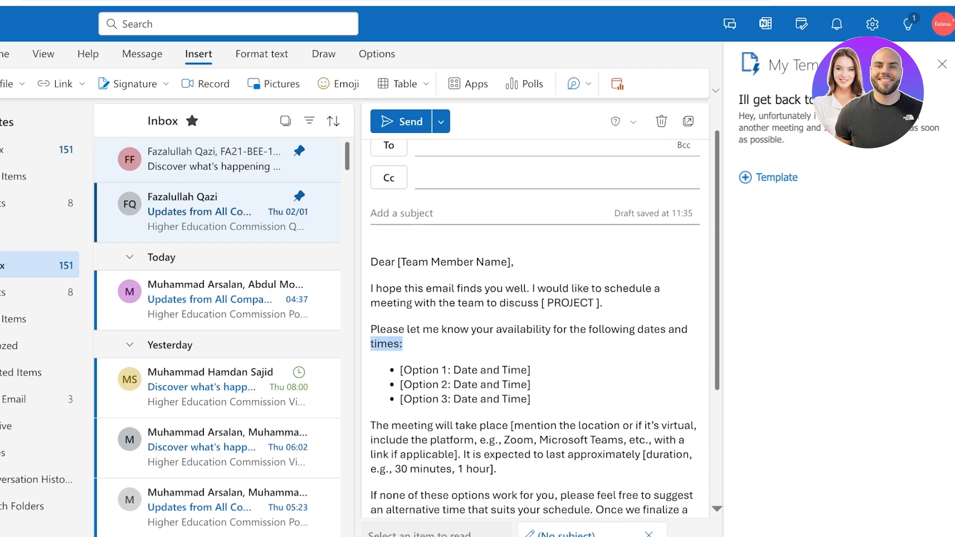
key(BackSpace)
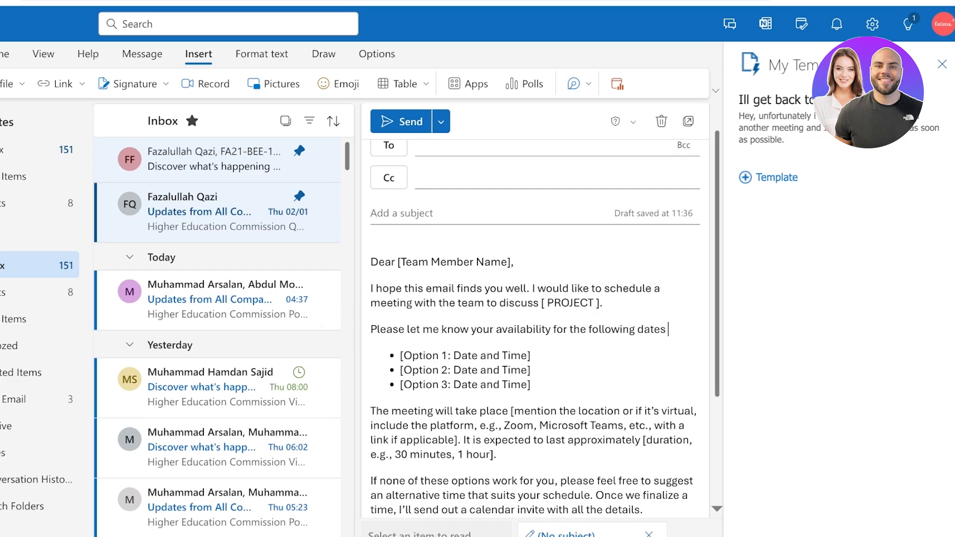
text(:)
scroll(540, 328, down, 3)
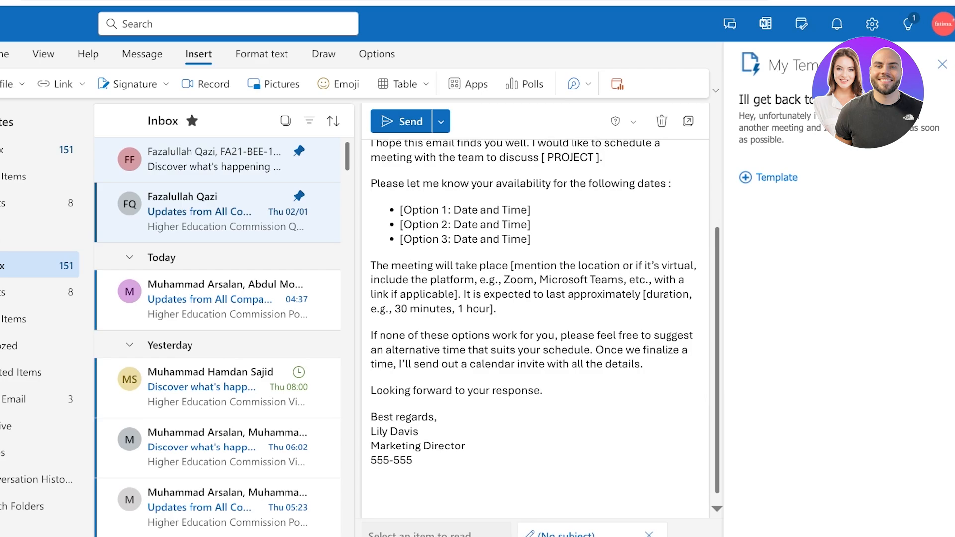
key(BackSpace)
key(BackSpace)
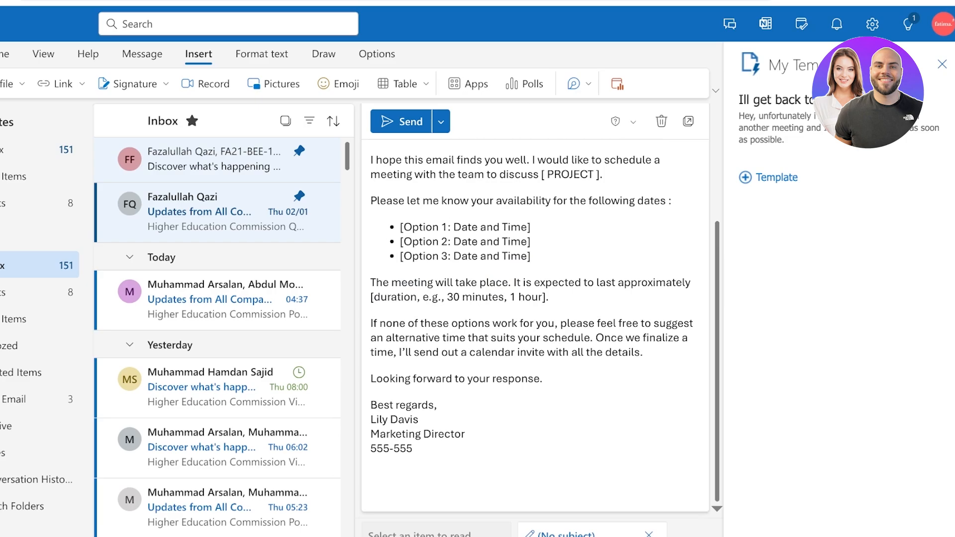
text(in my off)
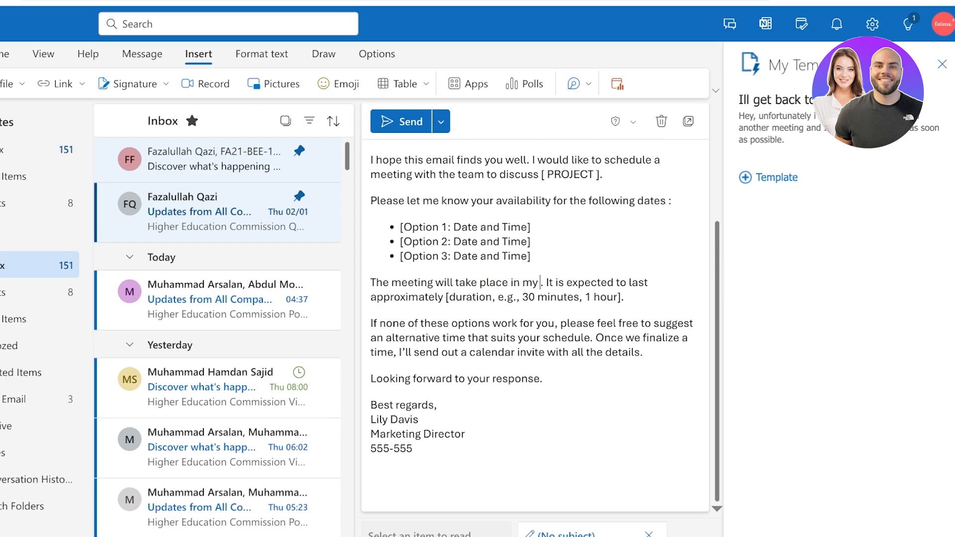
text(ice)
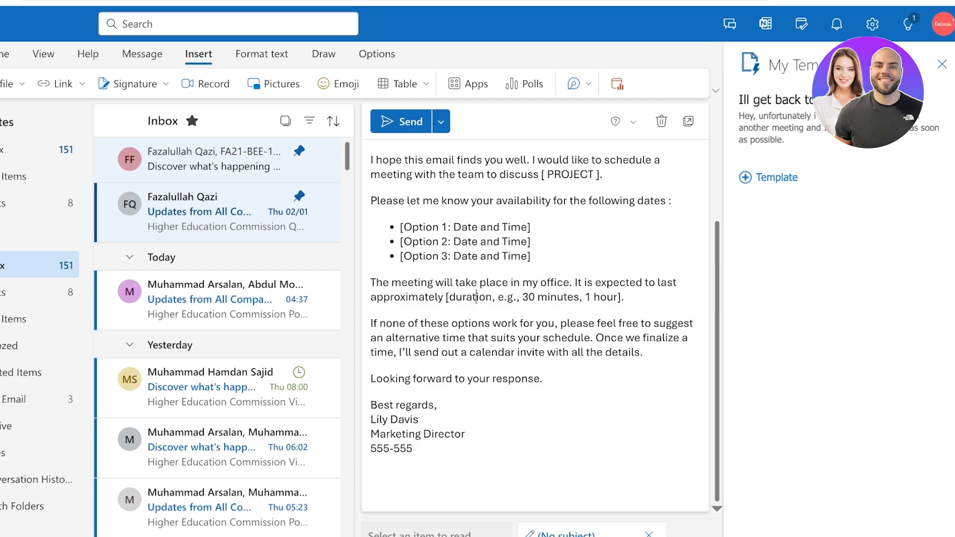
Replace the duration example with DURATION and start a new template in My Templates
drag(492, 297, 449, 297)
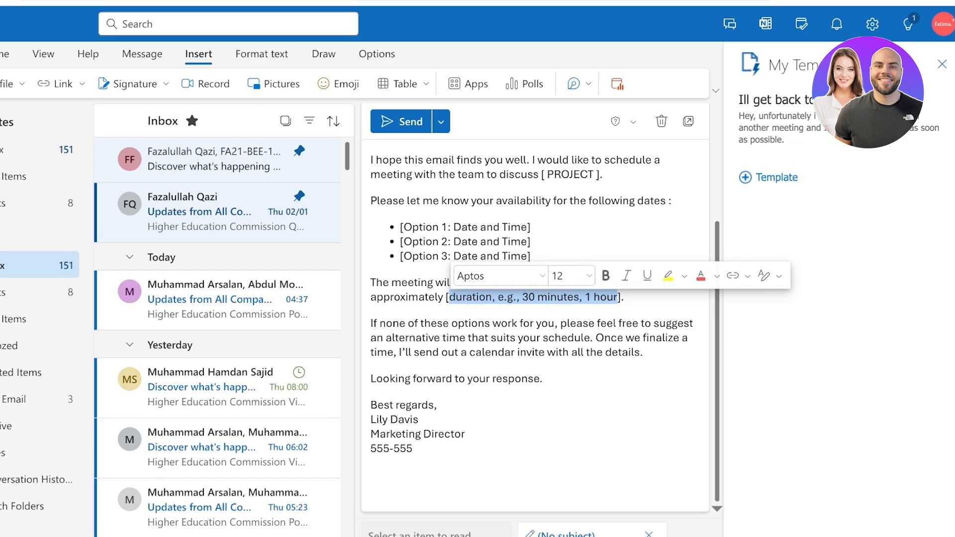
key(BackSpace)
text(DURATION)
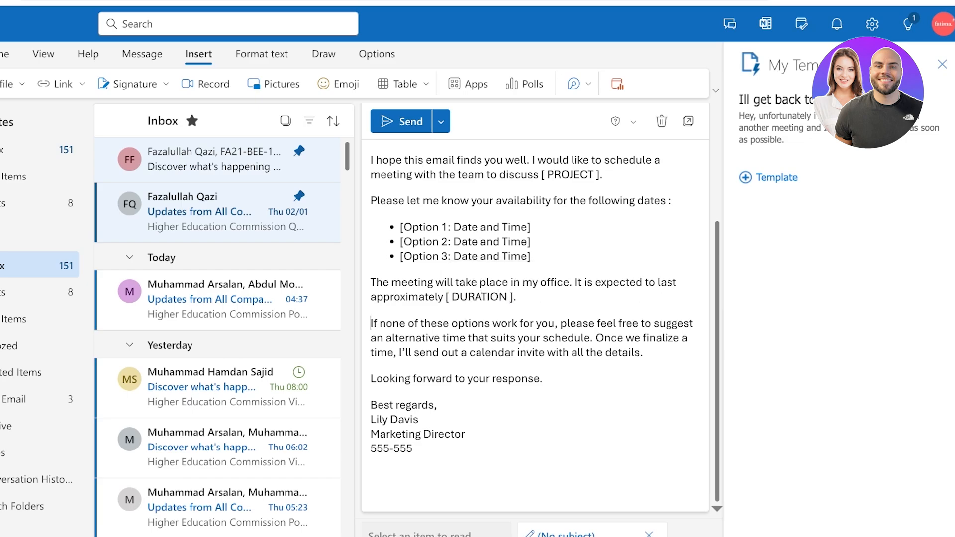
scroll(535, 323, up, 3)
scroll(534, 323, down, 3)
scroll(535, 323, up, 3)
scroll(534, 324, down, 3)
scroll(371, 302, up, 3)
drag(413, 448, 378, 279)
click(371, 305)
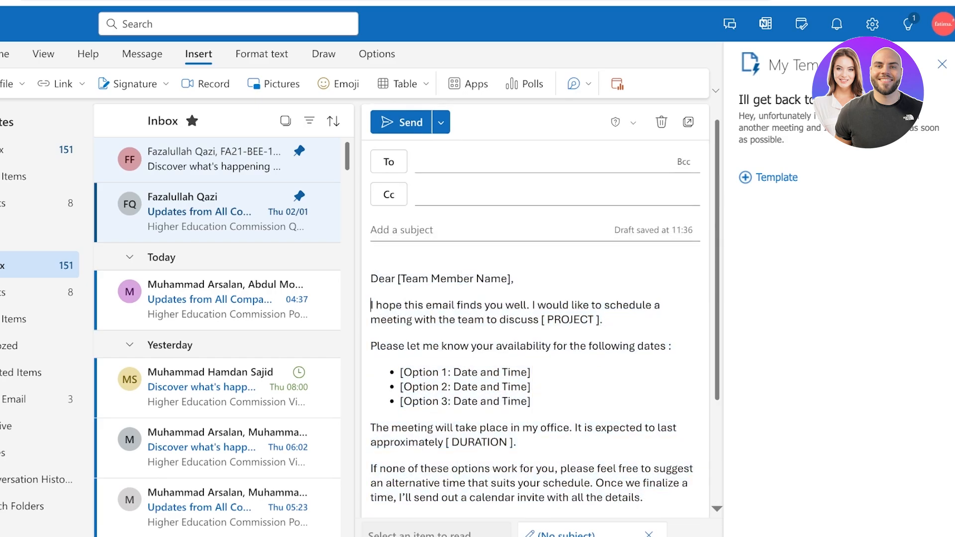
scroll(372, 305, down, 3)
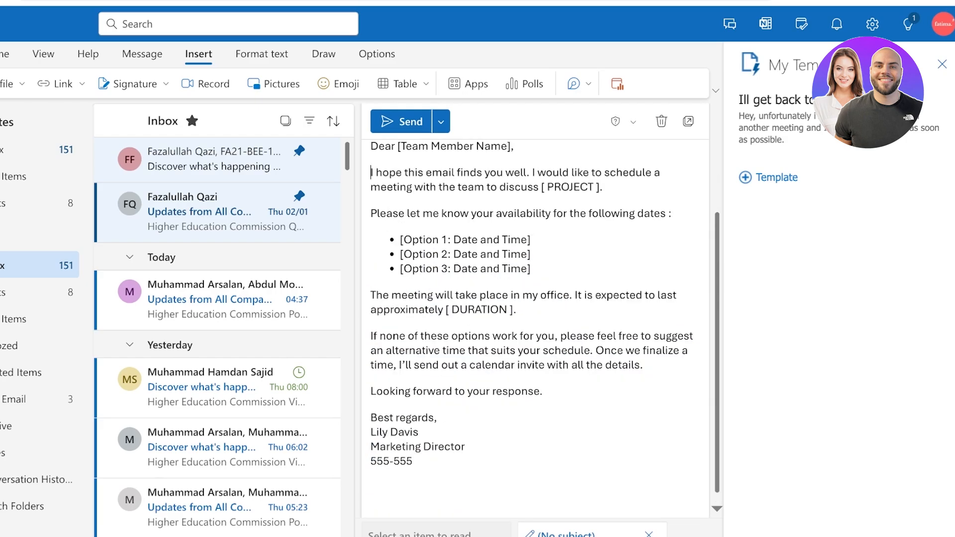
scroll(539, 319, up, 2)
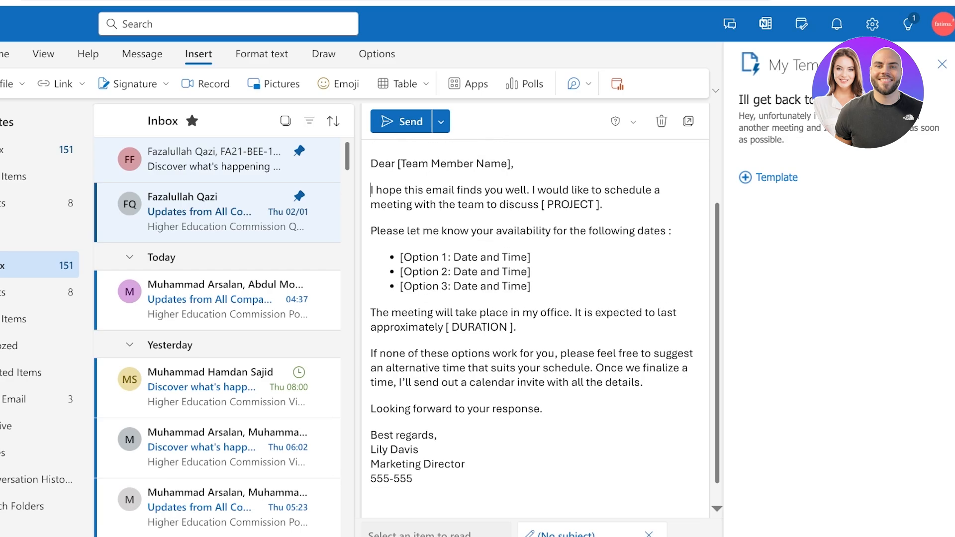
scroll(540, 319, down, 2)
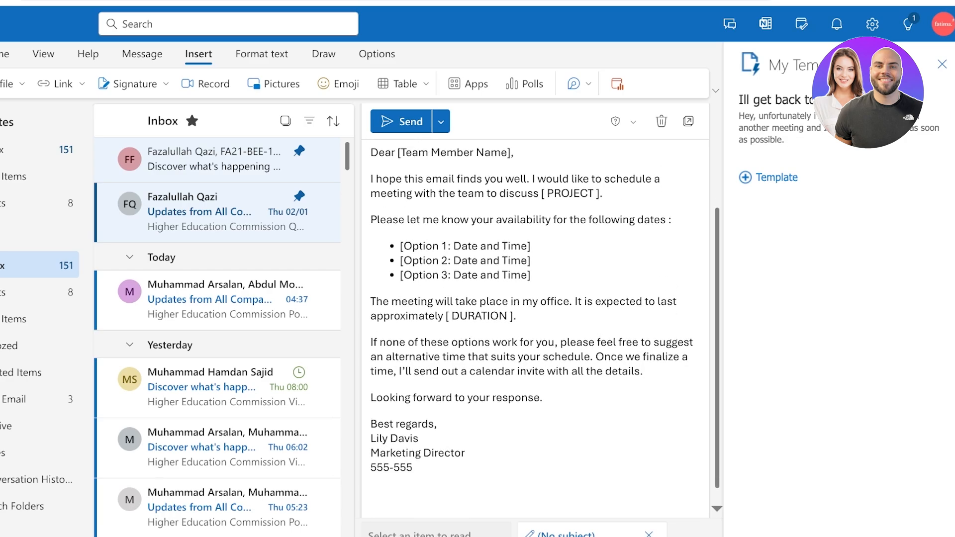
click(769, 178)
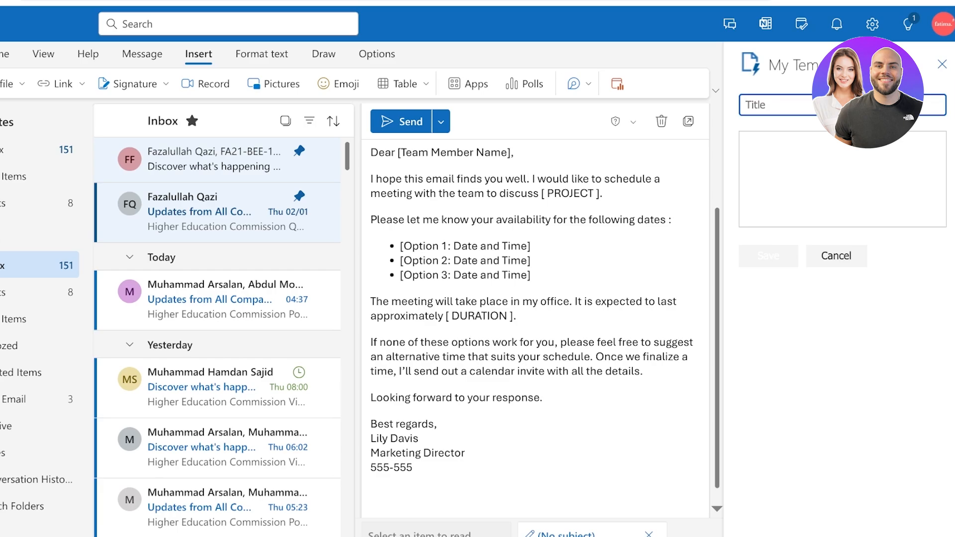
Name the new template 'Scheduling tmeplate' and paste the email body text into it
text(Scheduling tme)
drag(414, 469, 385, 126)
right_click(411, 179)
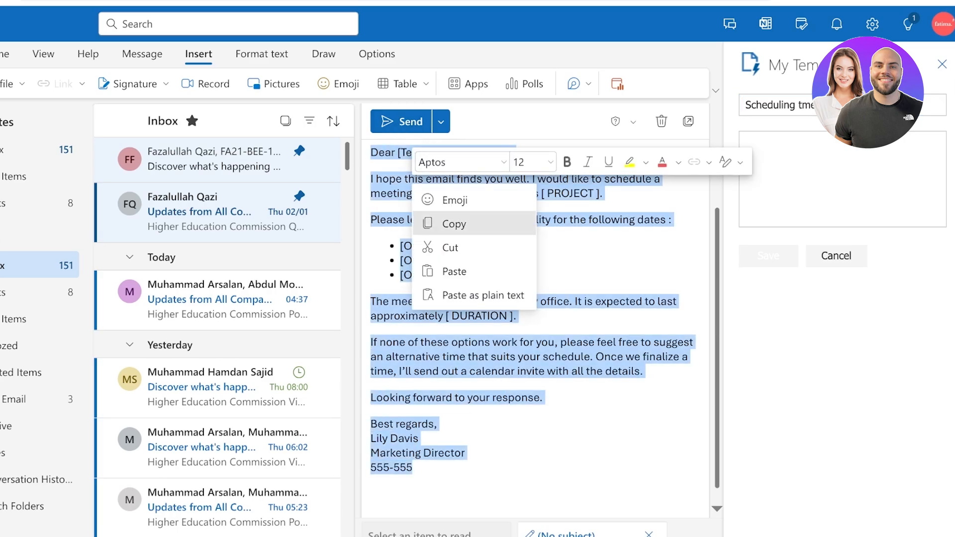
click(454, 224)
click(840, 179)
key(ctrl+v)
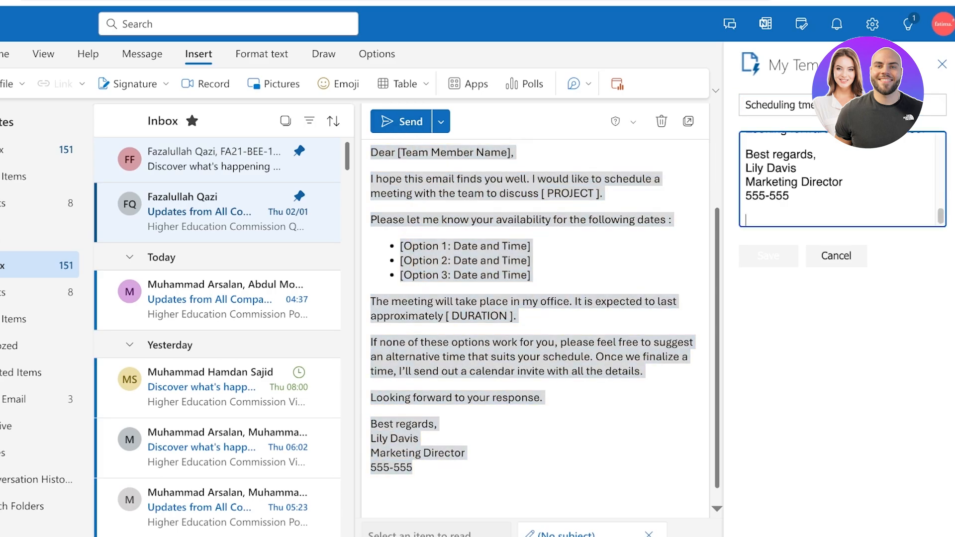
key(BackSpace)
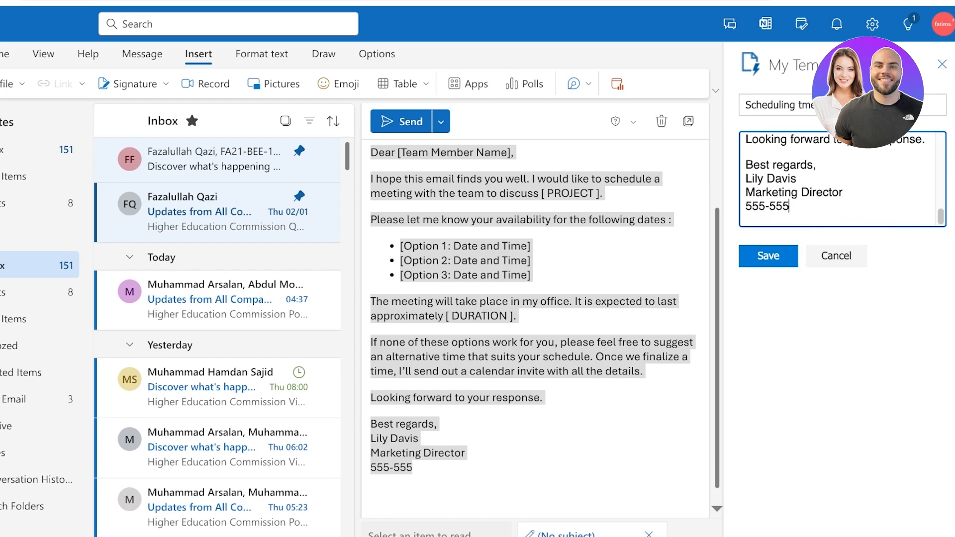
Save the Scheduling template and close the My Templates pane
scroll(841, 179, up, 6)
click(768, 256)
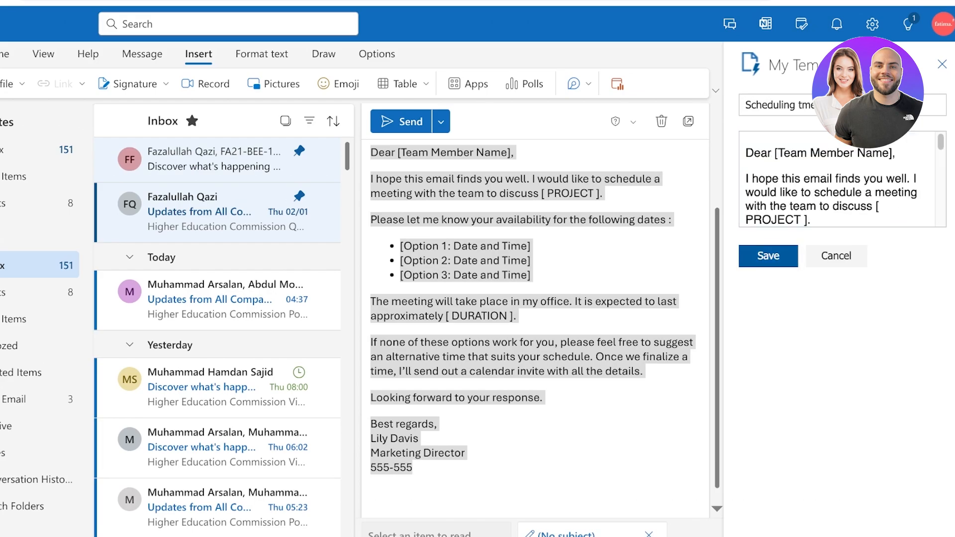
drag(416, 468, 373, 139)
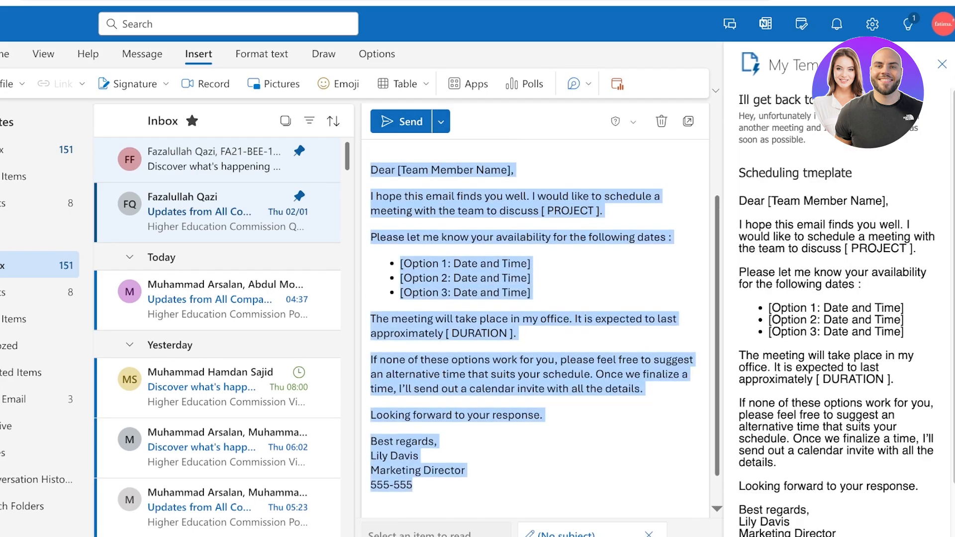
click(943, 64)
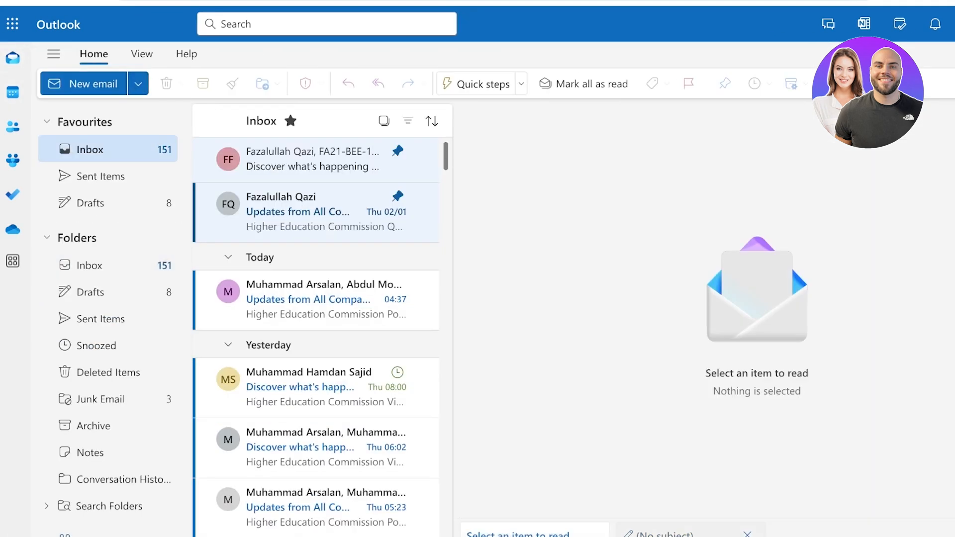
Start a new email and insert the saved 'Scheduling tmeplate' into its body
click(84, 84)
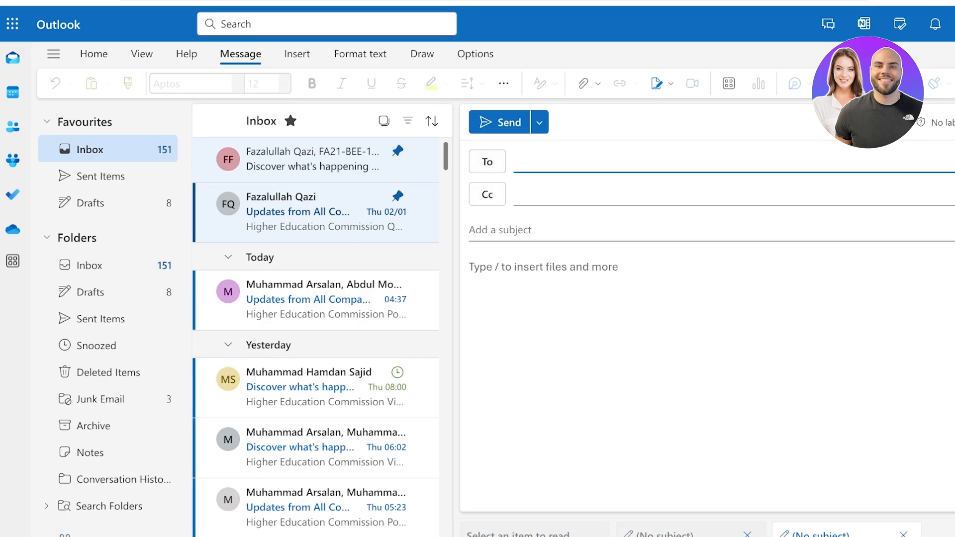
click(297, 53)
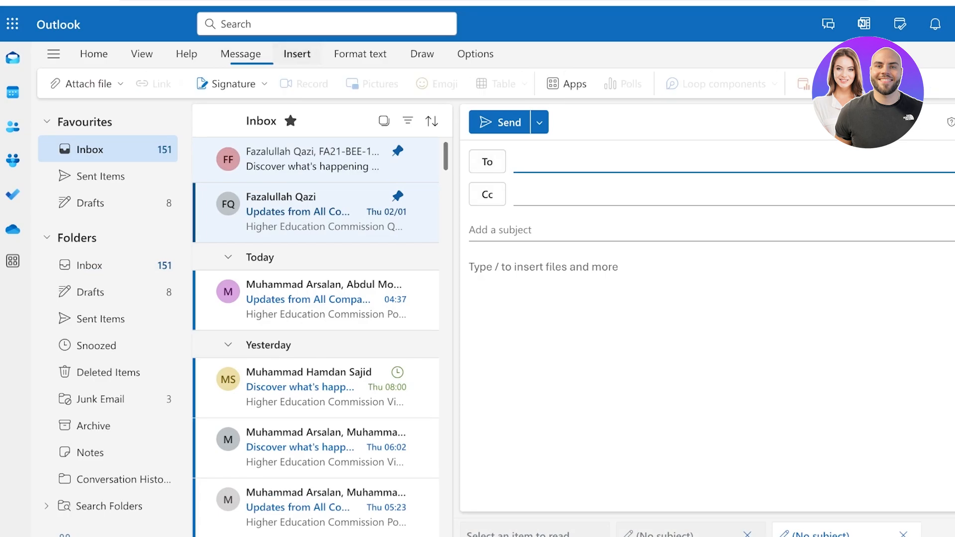
click(566, 83)
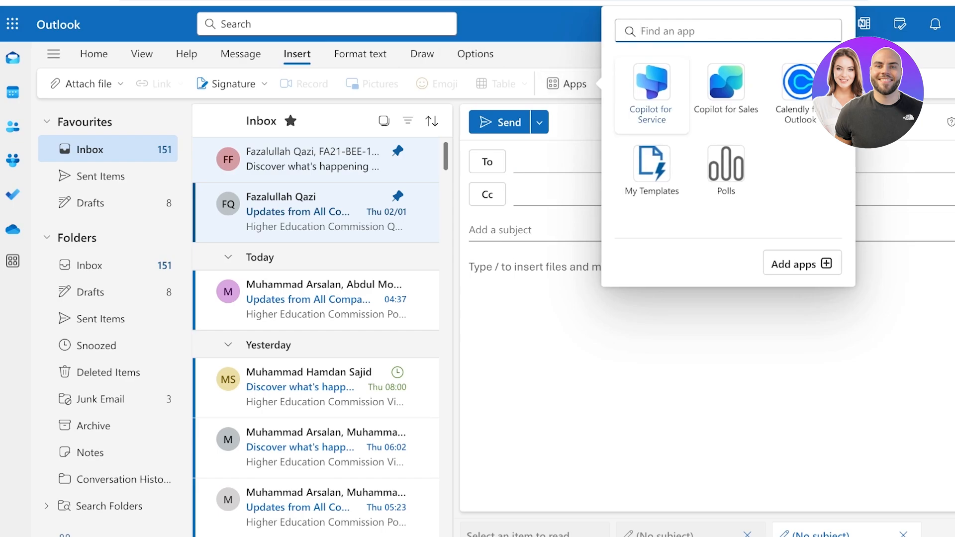
click(648, 172)
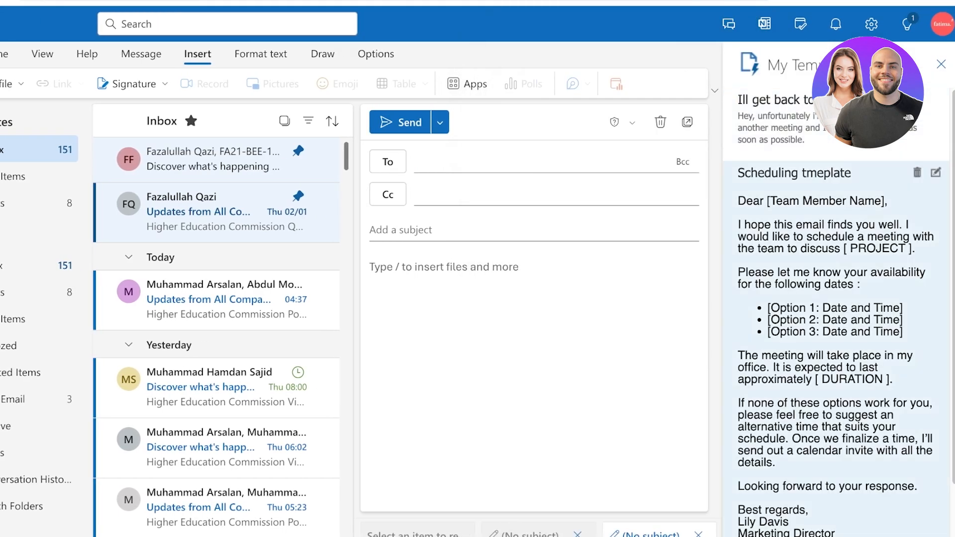
click(835, 273)
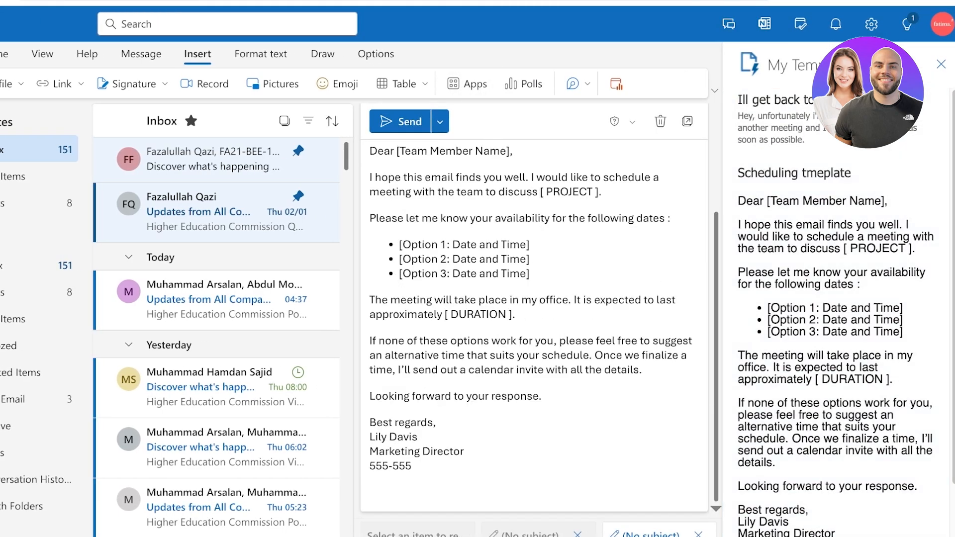
scroll(537, 323, up, 3)
click(942, 64)
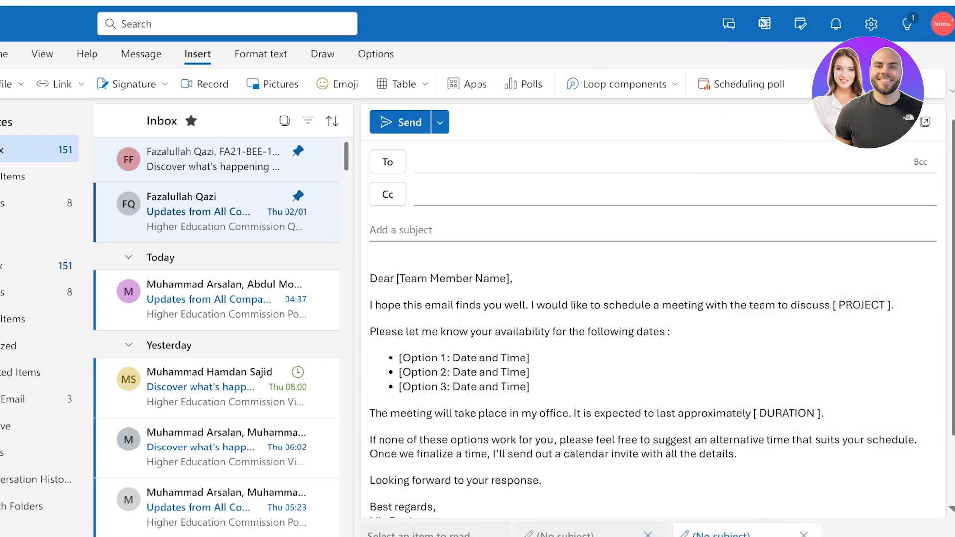
Replace the team member name placeholder in the greeting with the recipient's name
drag(511, 279, 397, 279)
key(BackSpace)
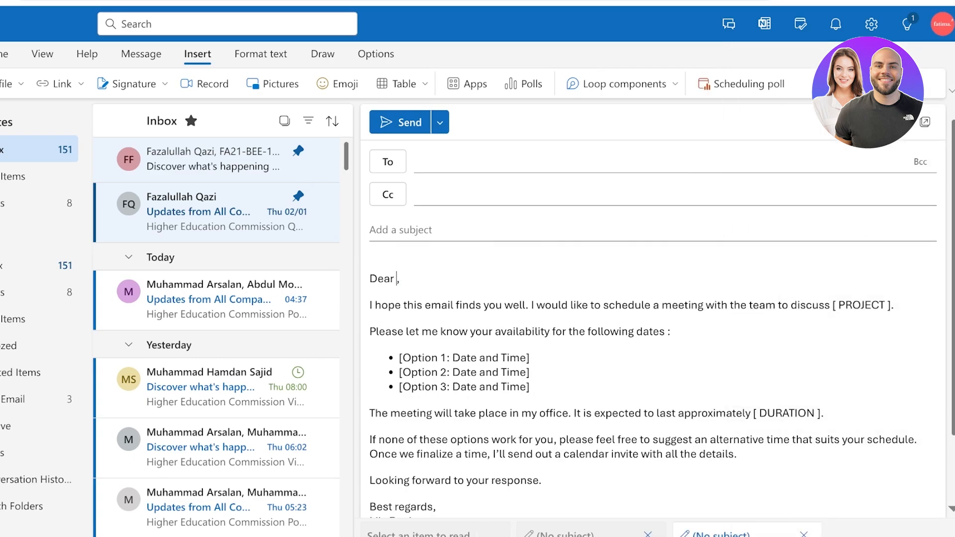
text(Jane)
Replace the date options with 18 Jan and 20 Jan
drag(530, 386, 399, 357)
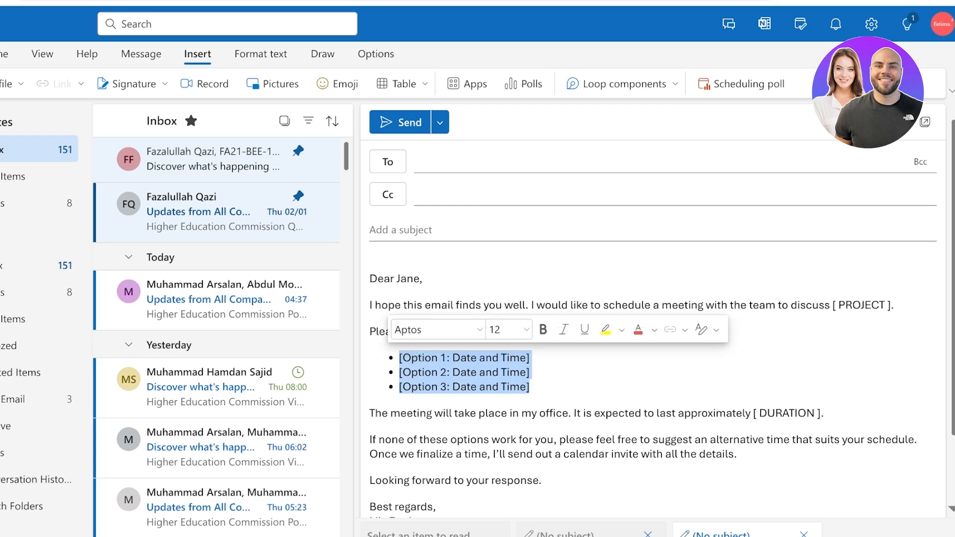
text(18)
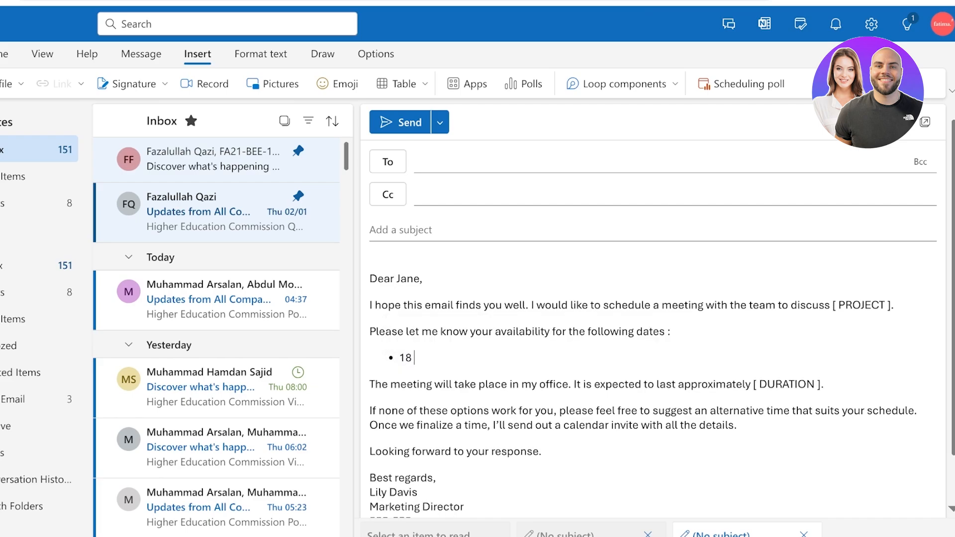
key(Return)
text(19)
key(Return)
text(20 Jan)
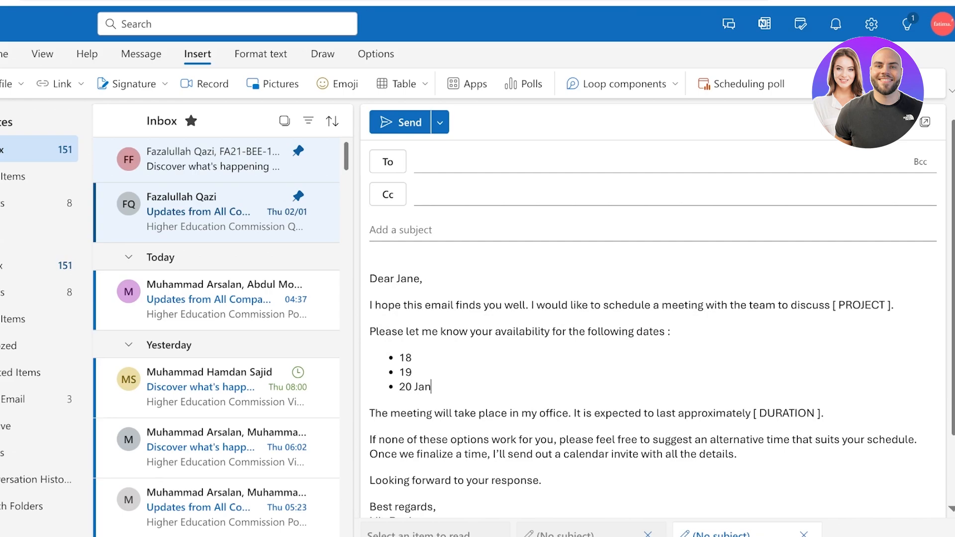
click(412, 373)
text(Jan)
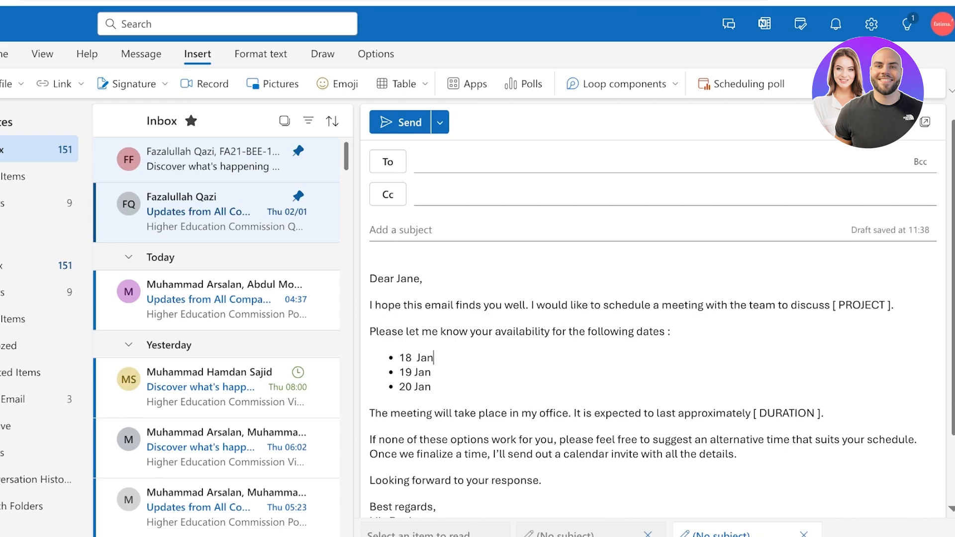
key(shift+Down)
key(BackSpace)
key(BackSpace)
key(BackSpace)
Fill in Alpine M Project as the project and 1 hour as the duration
scroll(653, 329, down, 2)
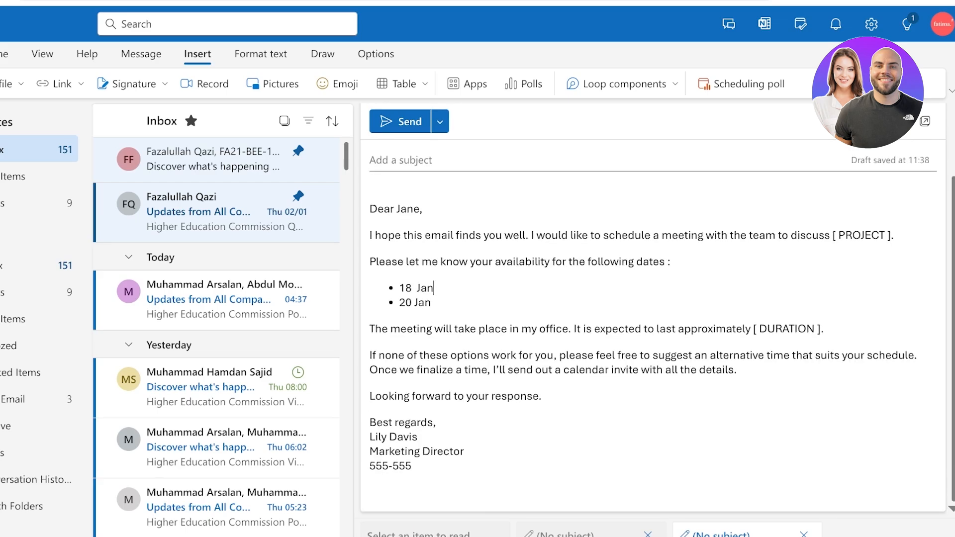
drag(833, 235, 891, 236)
text(Alpine M Project)
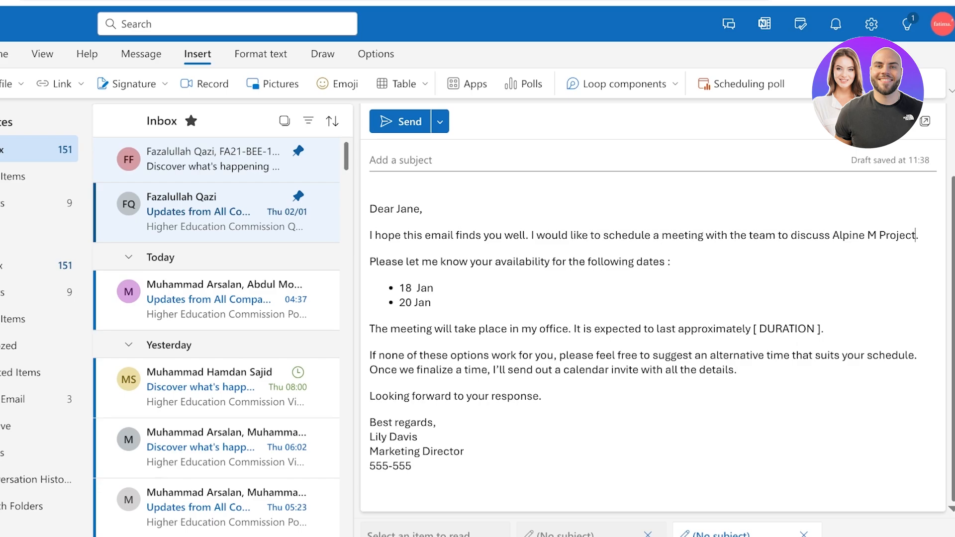
drag(823, 329, 753, 329)
text(1)
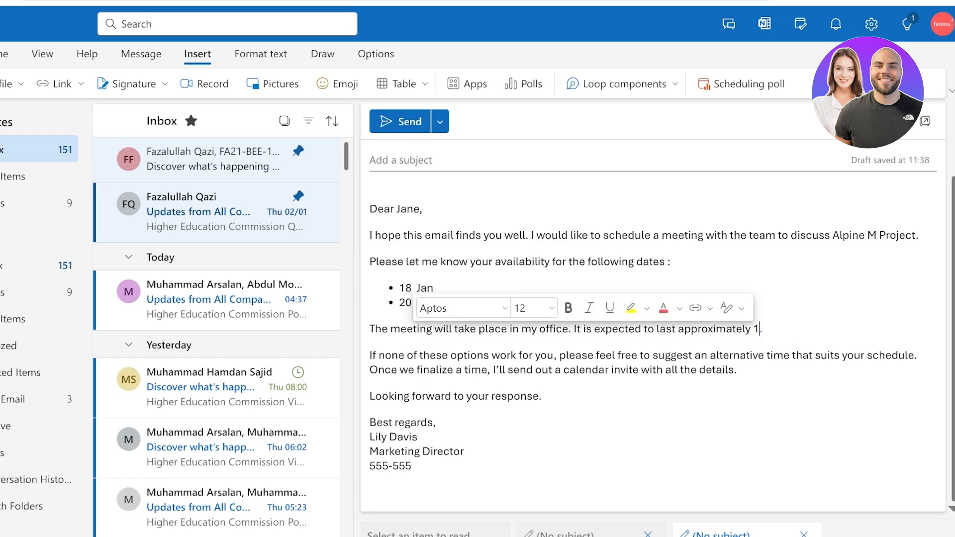
text( hour)
click(464, 452)
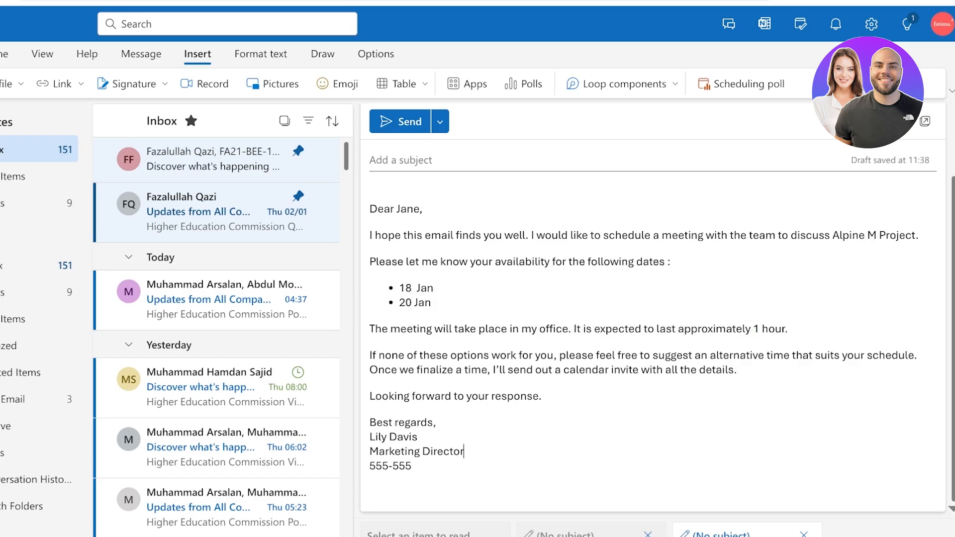
scroll(653, 318, up, 2)
click(401, 230)
Enter 'Team Meeting' as the email's subject
text(A)
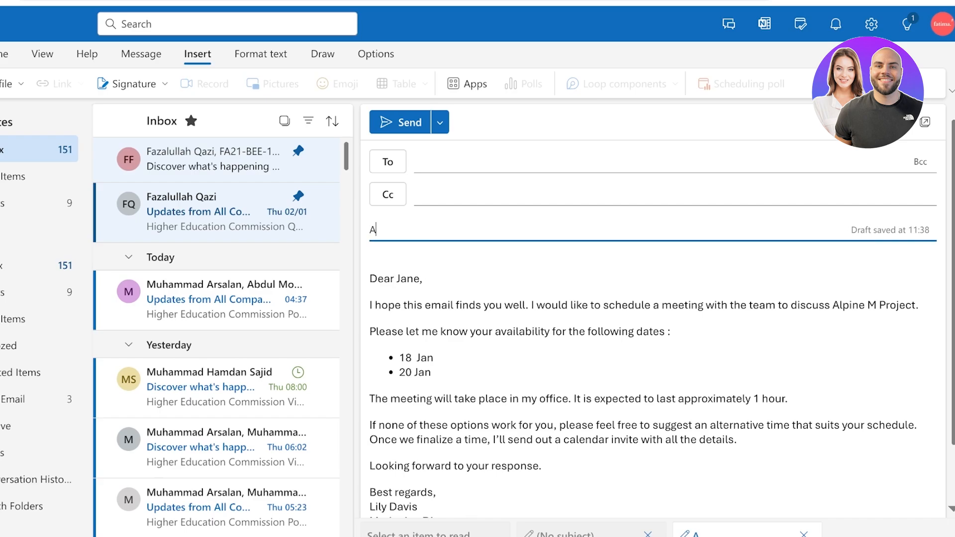
key(BackSpace)
text(A)
key(BackSpace)
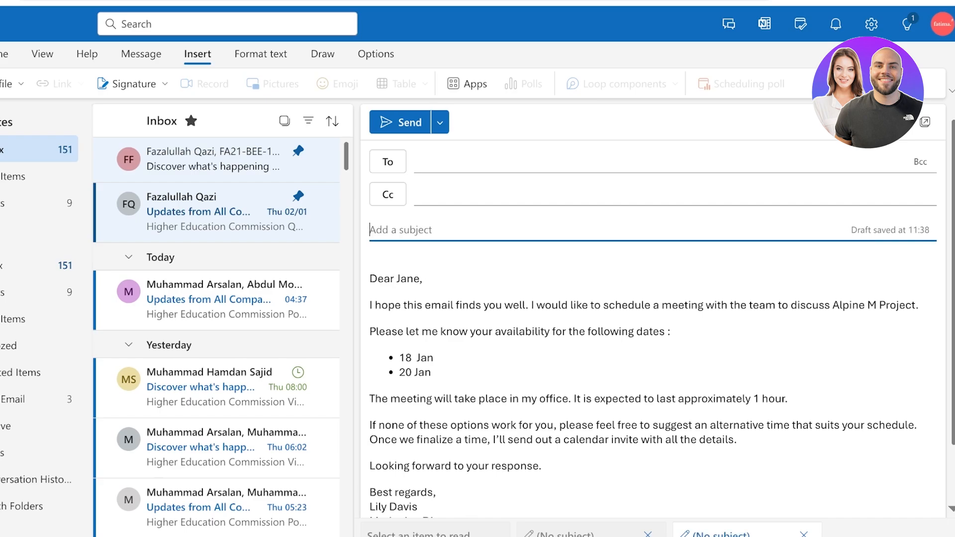
text(Team Meeting)
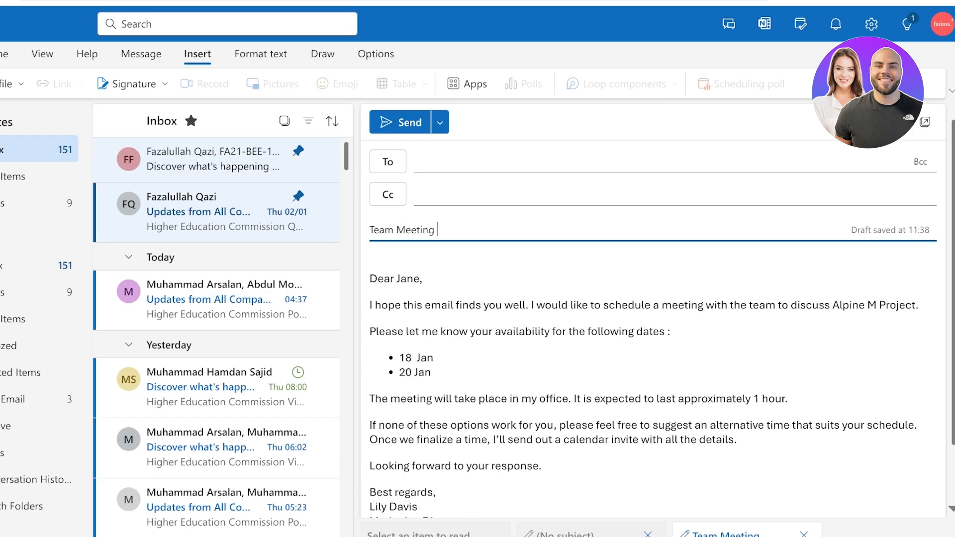
Address the email to the first suggested contact and send it with Ctrl+Enter
click(416, 161)
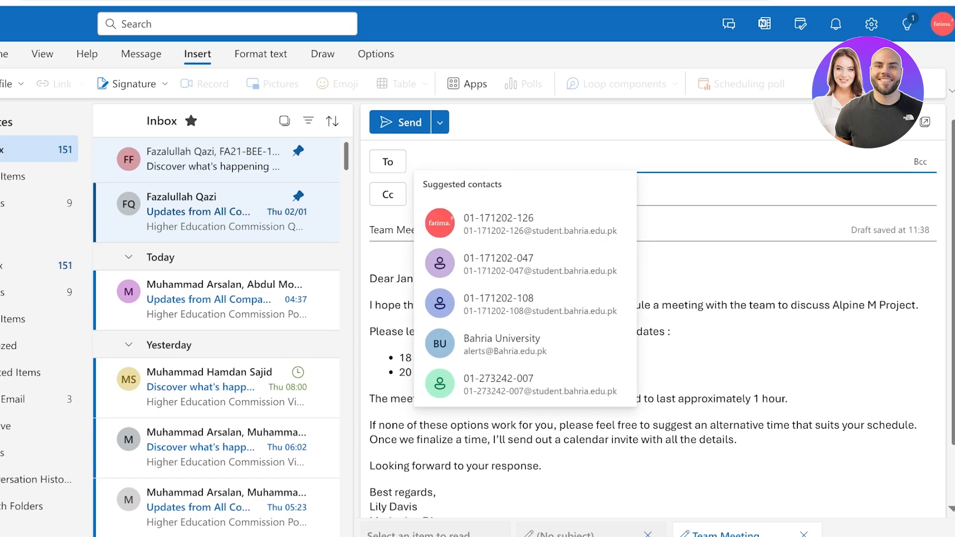
click(498, 224)
scroll(497, 224, down, 1)
scroll(653, 330, down, 1)
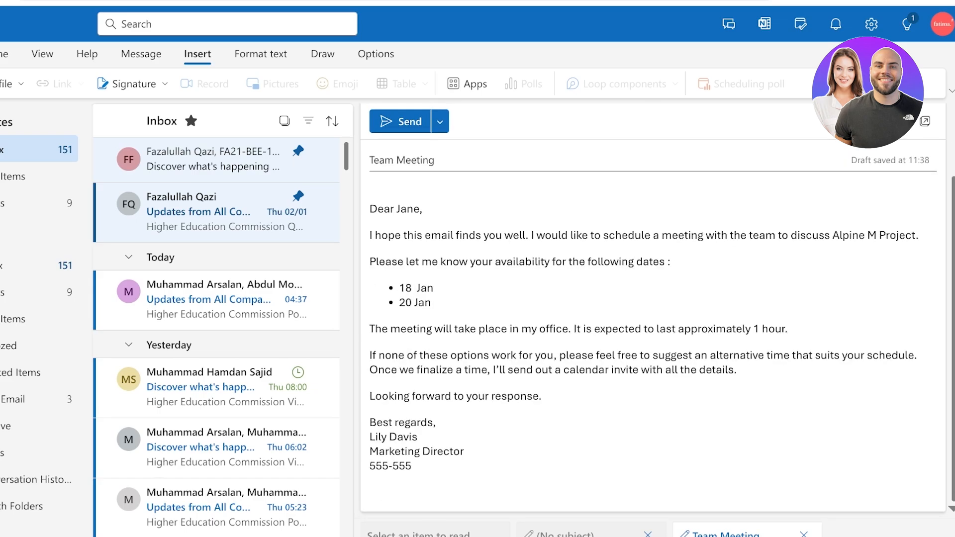
scroll(653, 329, up, 2)
key(ctrl+Return)
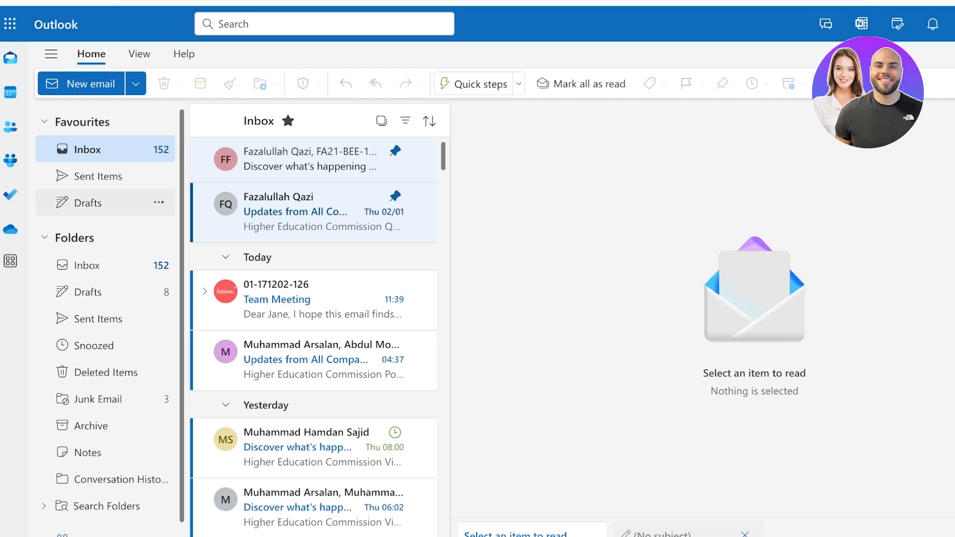
Collapse the Today and Yesterday message groups, then reselect Inbox under Favourites
scroll(313, 333, down, 5)
scroll(313, 333, up, 5)
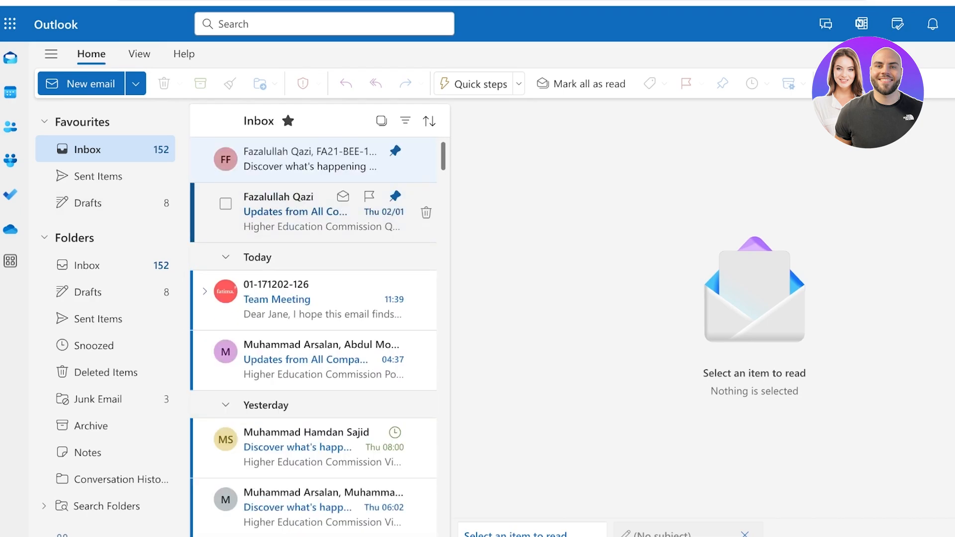
click(225, 257)
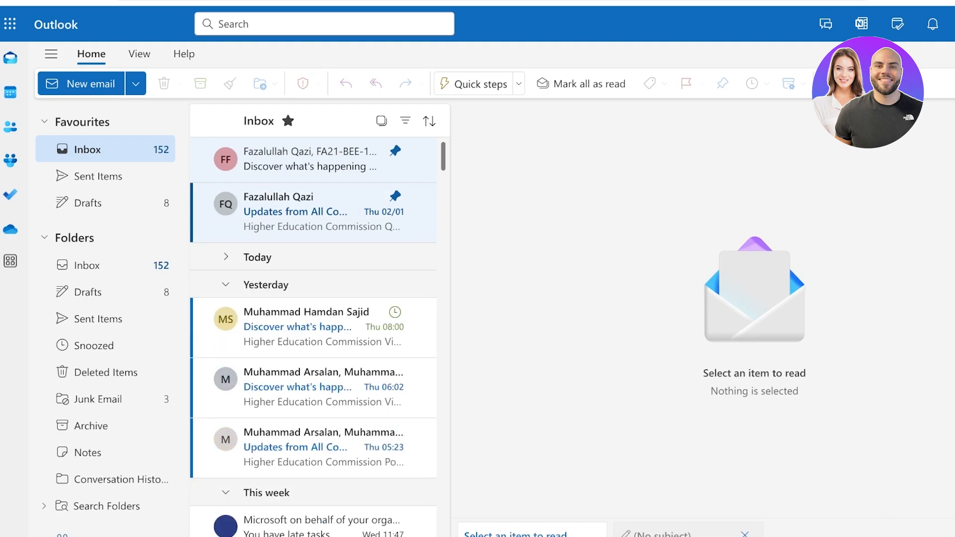
click(226, 285)
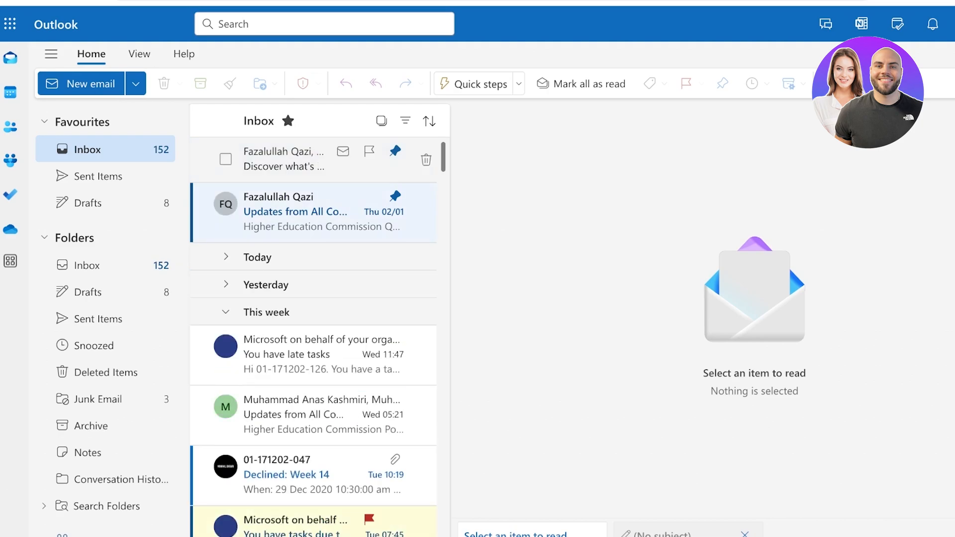
click(99, 150)
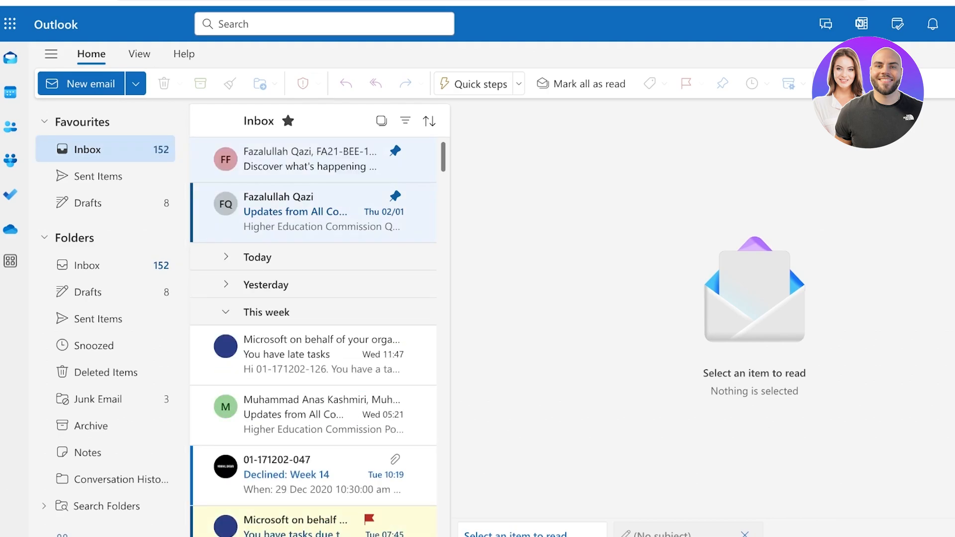